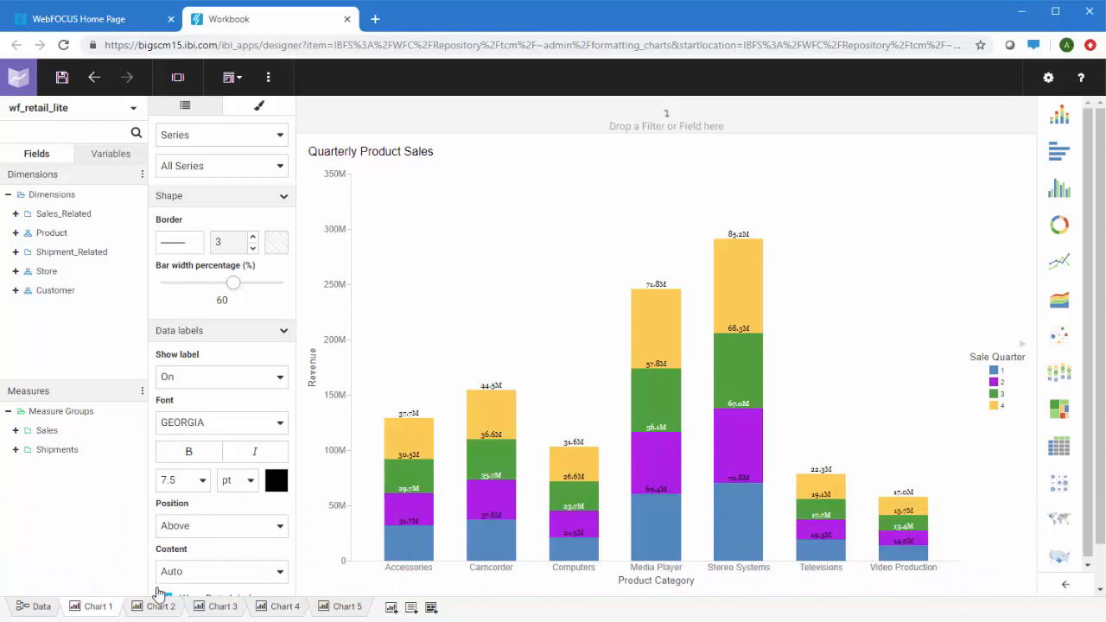
Review the finished formatting examples on Chart 2 through Chart 5 of the workbook.
click(159, 607)
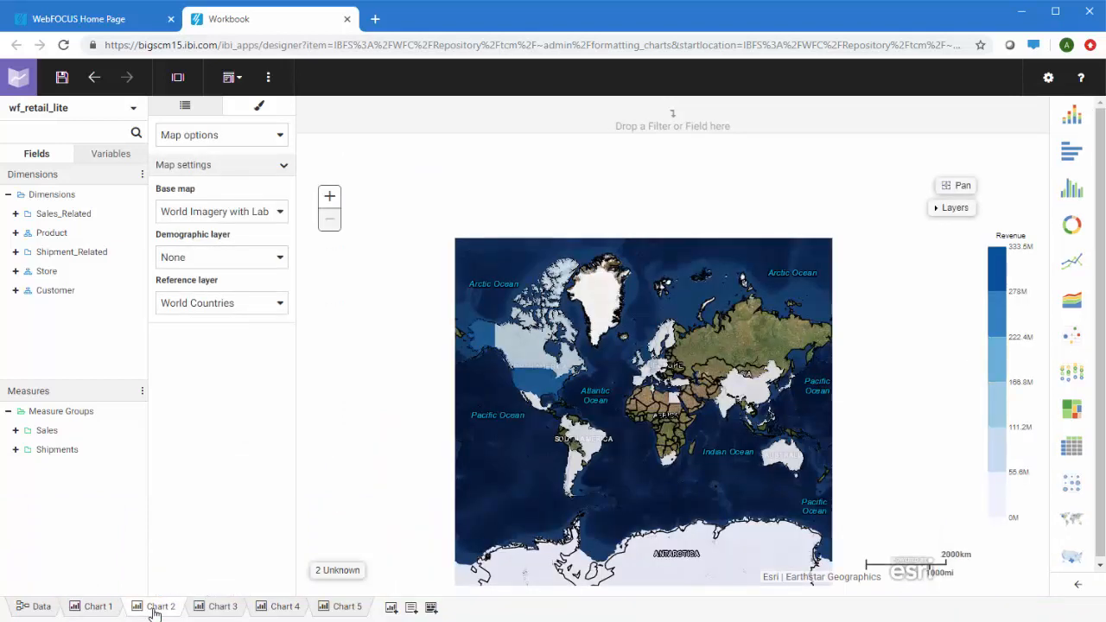
click(202, 613)
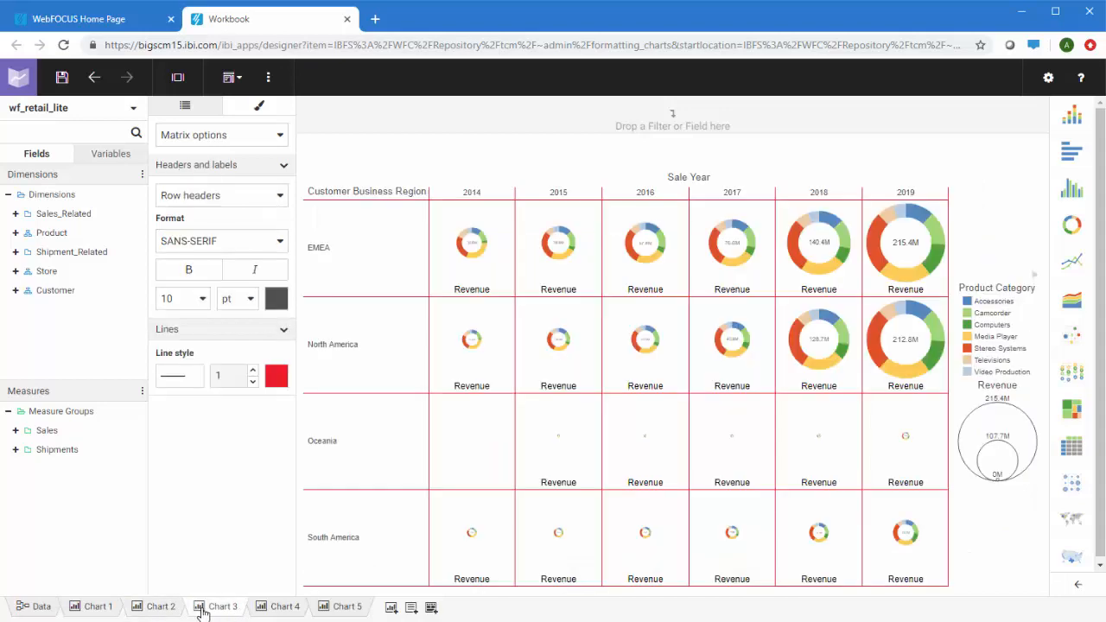
click(275, 610)
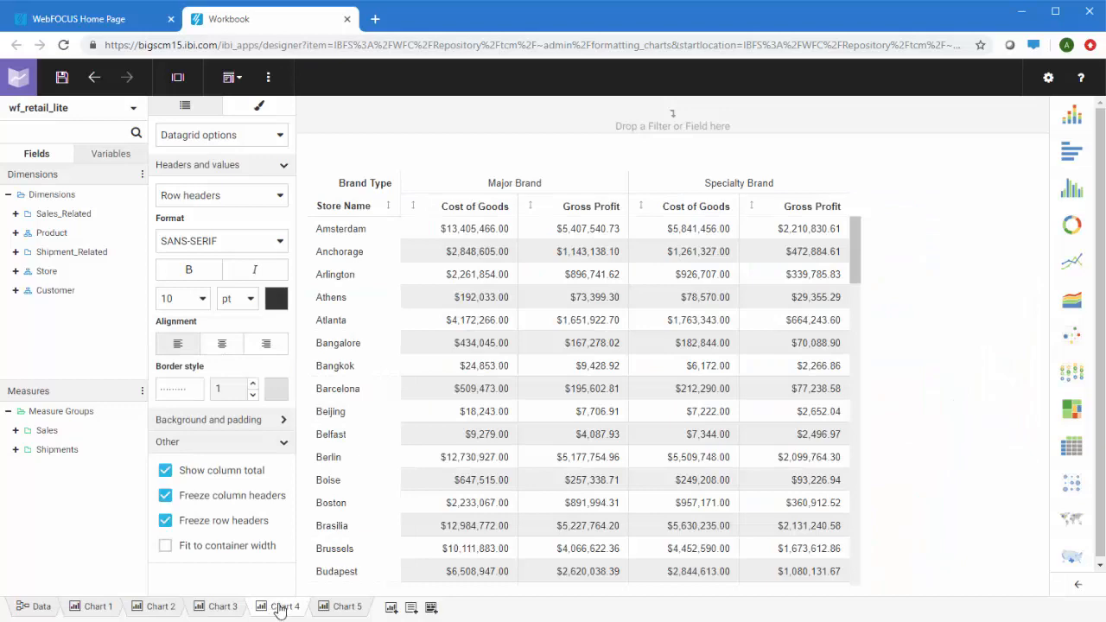
click(330, 610)
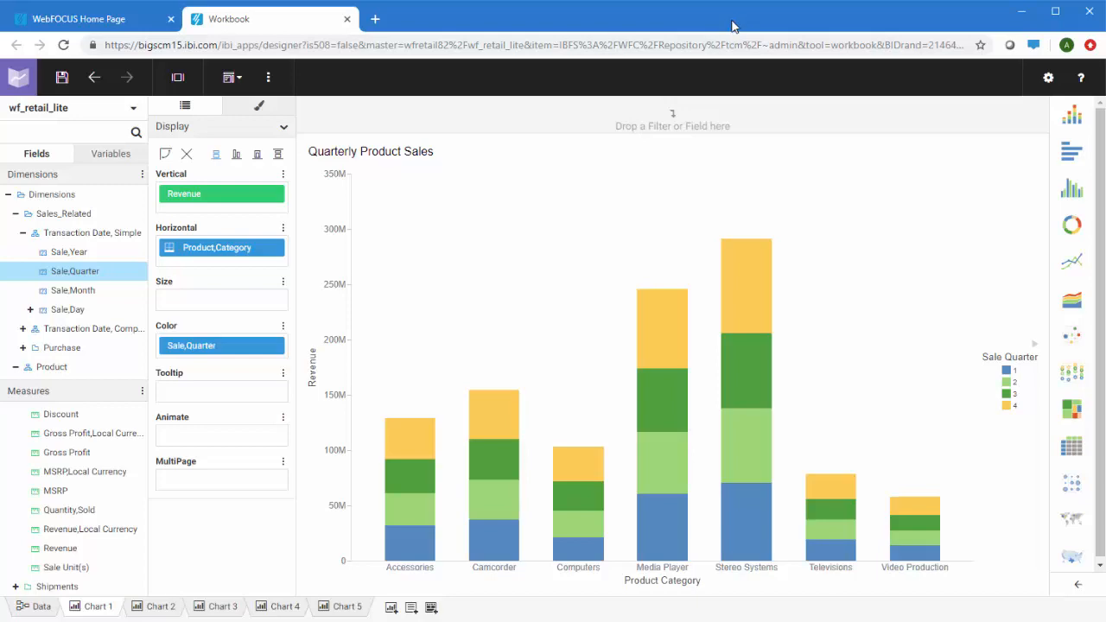
Examine the text formatting options for the Quarterly Product Sales title and the format categories available for the chart.
click(385, 153)
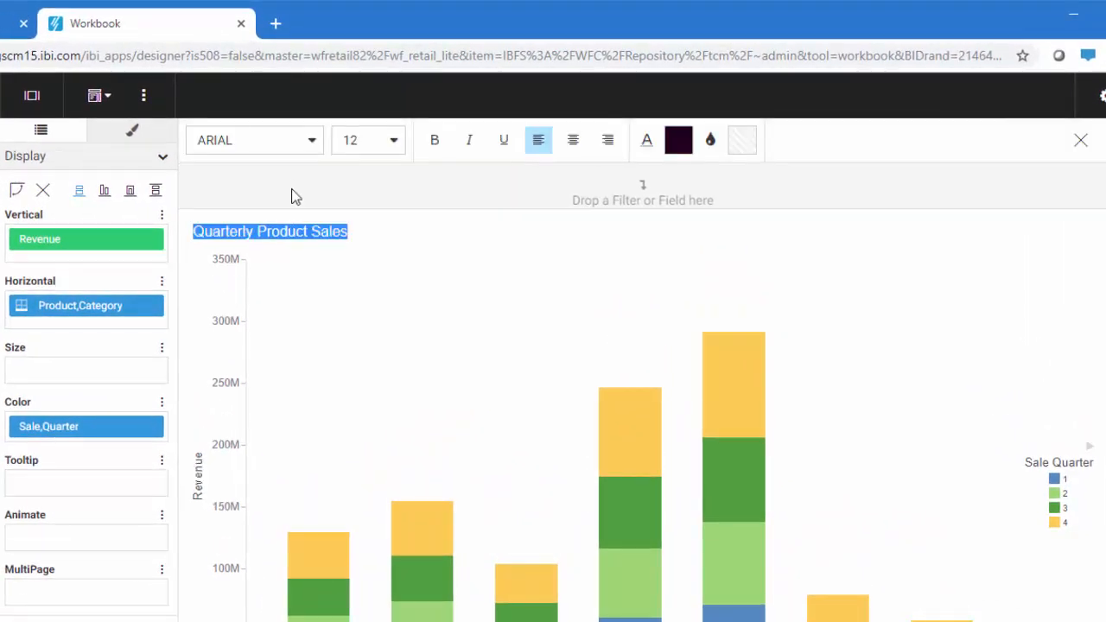
click(1081, 140)
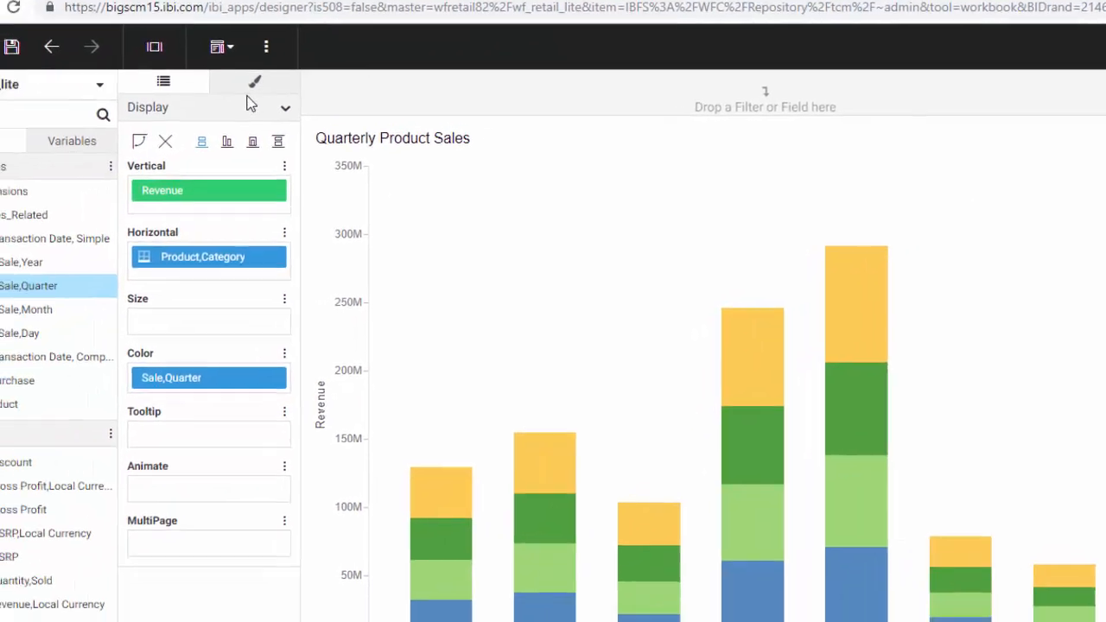
click(254, 81)
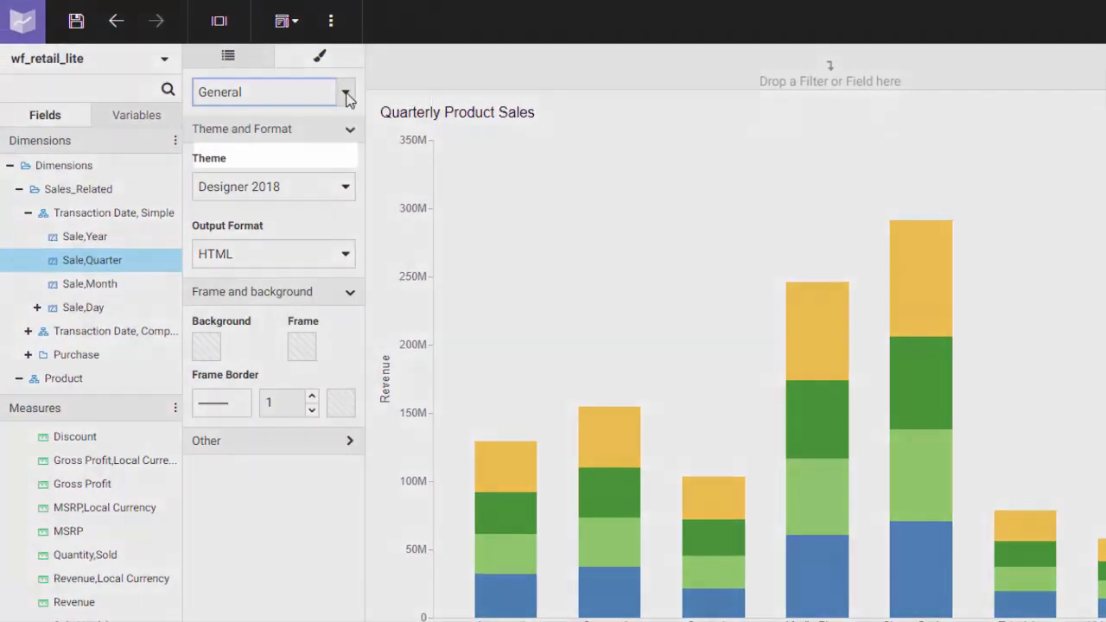
click(281, 119)
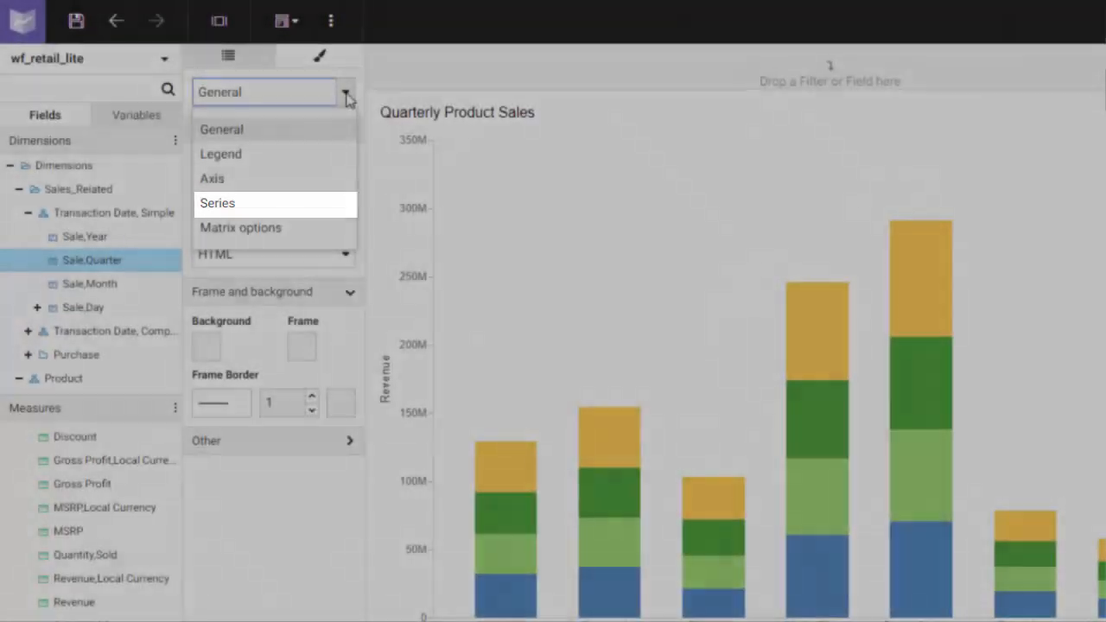
click(346, 95)
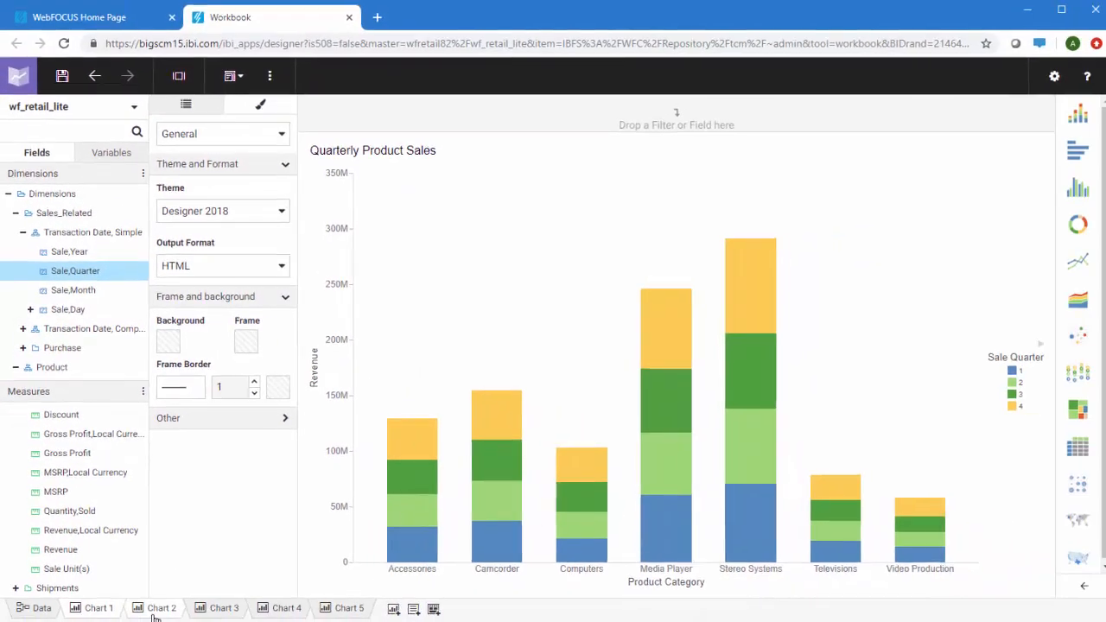
Look through the format settings of the map, matrix and data grid on Charts 2 to 4, and return to Chart 1.
click(154, 612)
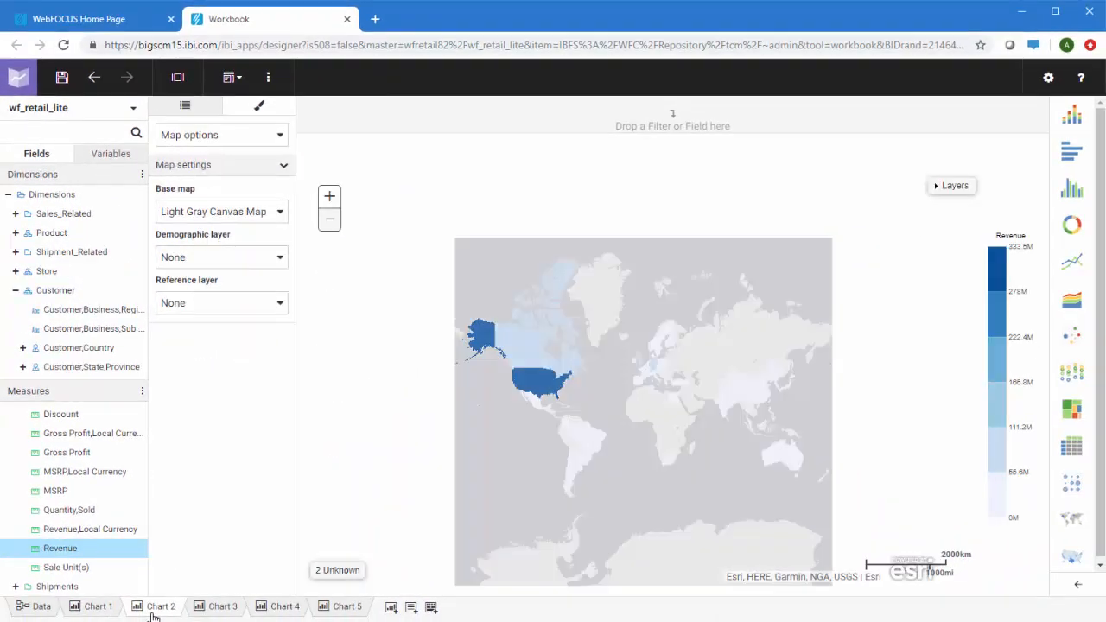
click(202, 609)
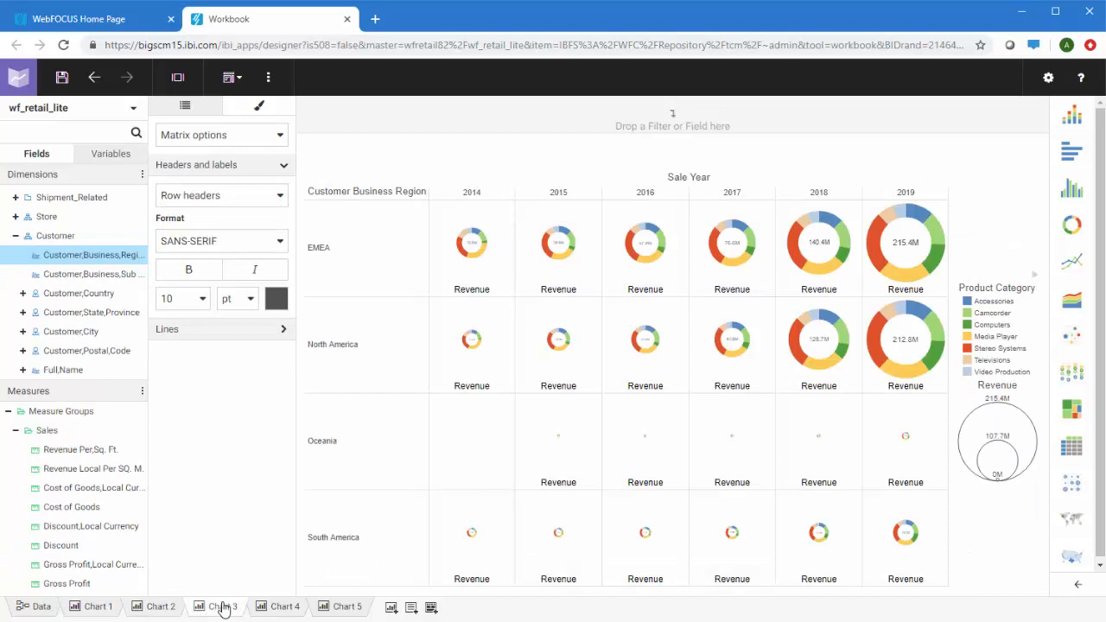
click(284, 609)
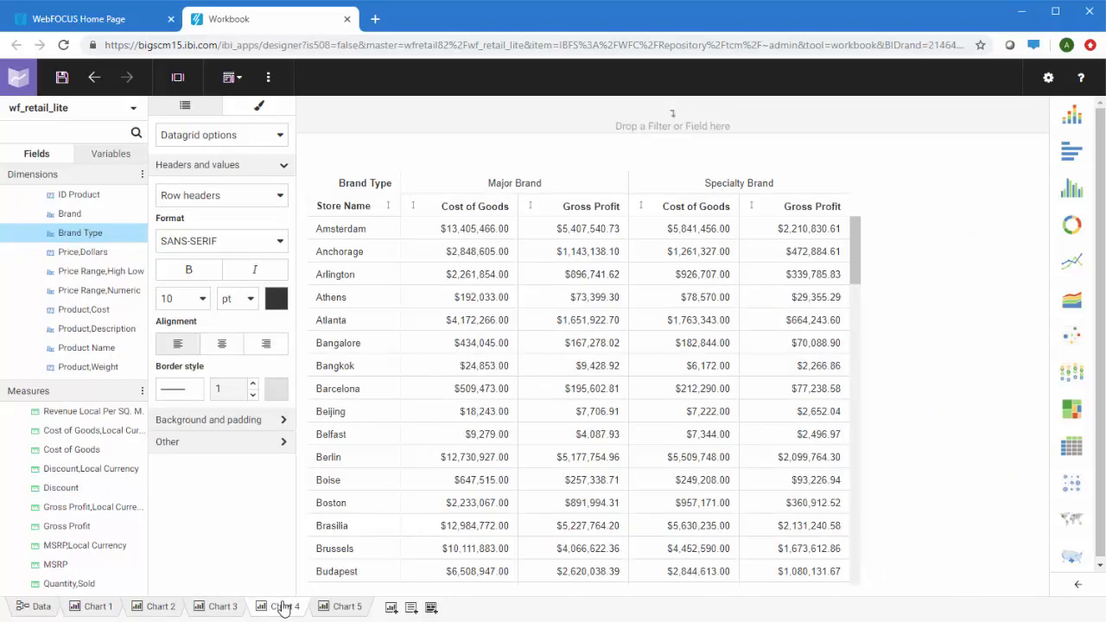
click(95, 610)
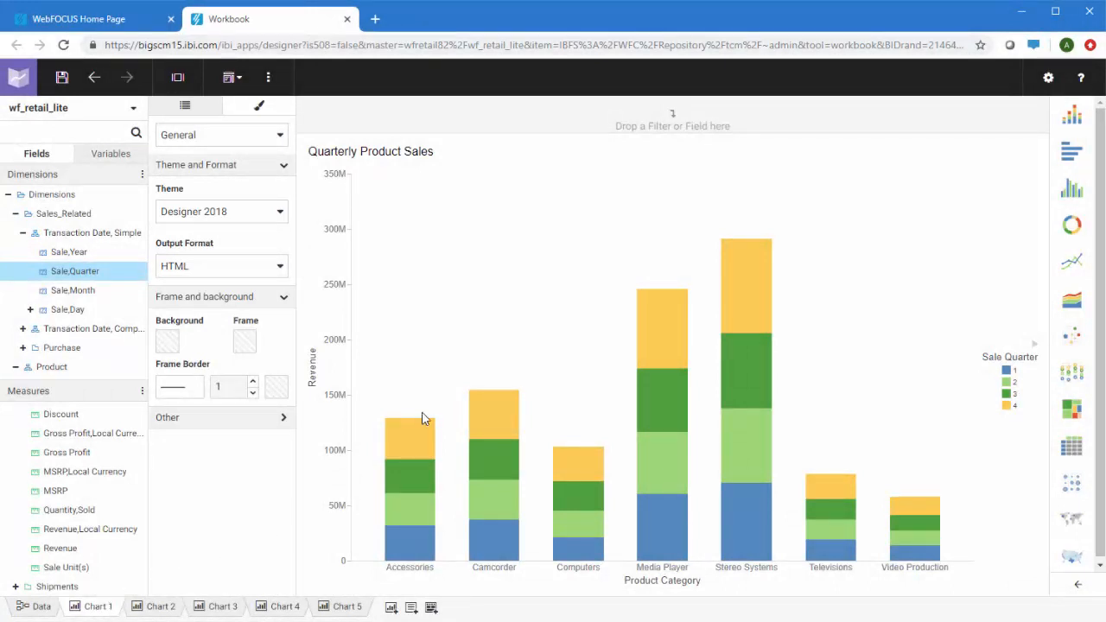
Turn on data labels for all series of the Quarterly Product Sales chart.
click(279, 138)
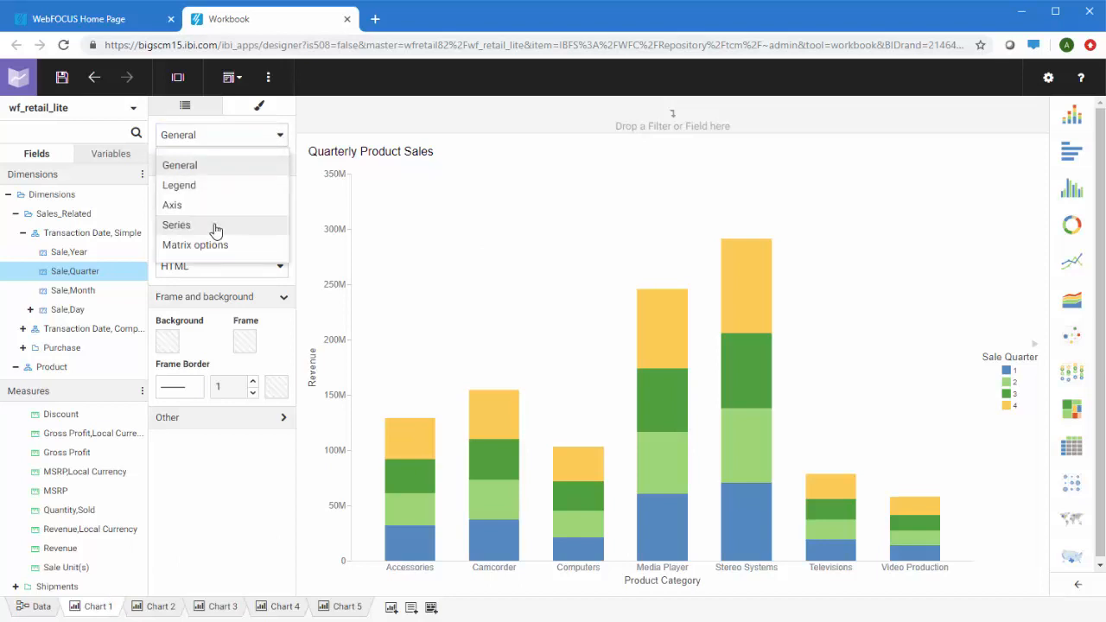
click(217, 223)
click(263, 339)
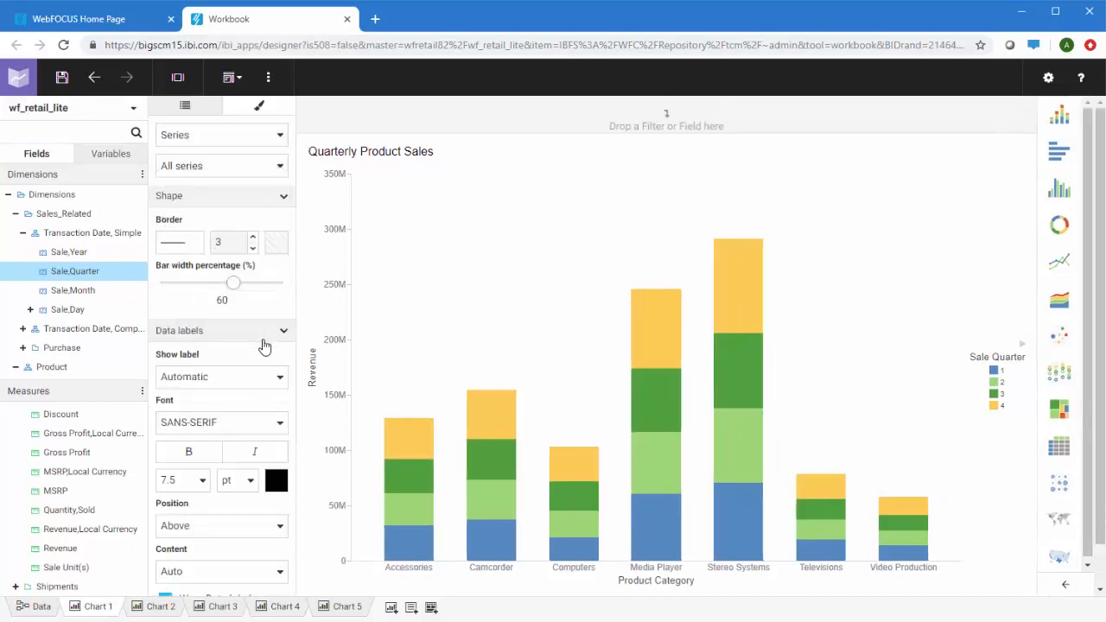
click(280, 384)
click(263, 423)
Set the font of the data labels to Georgia for all series.
scroll(268, 406, down, 1)
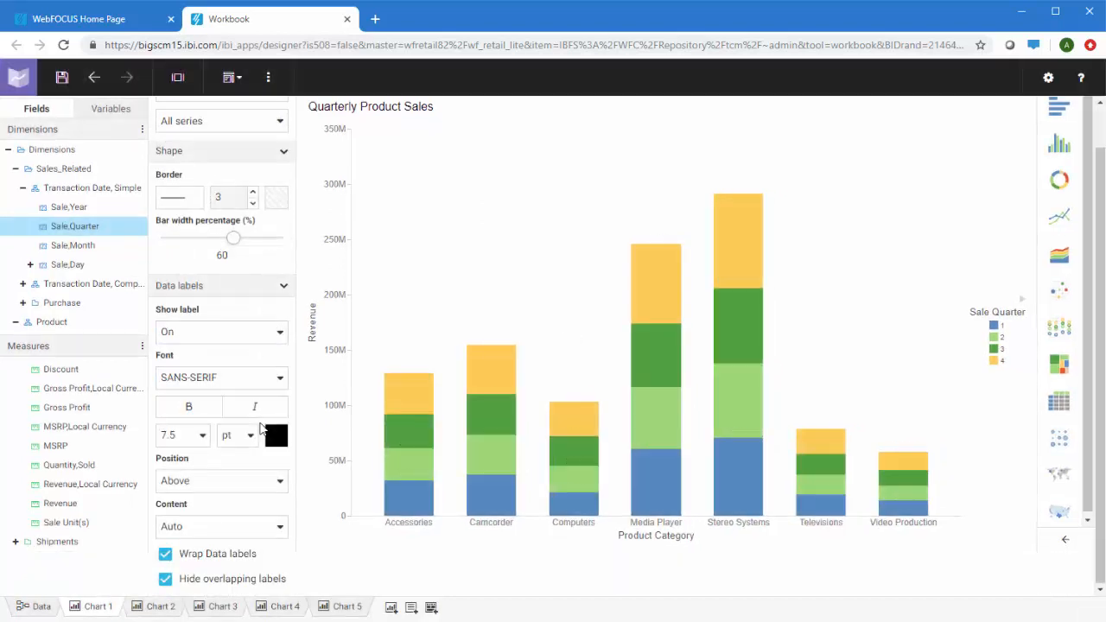
click(273, 387)
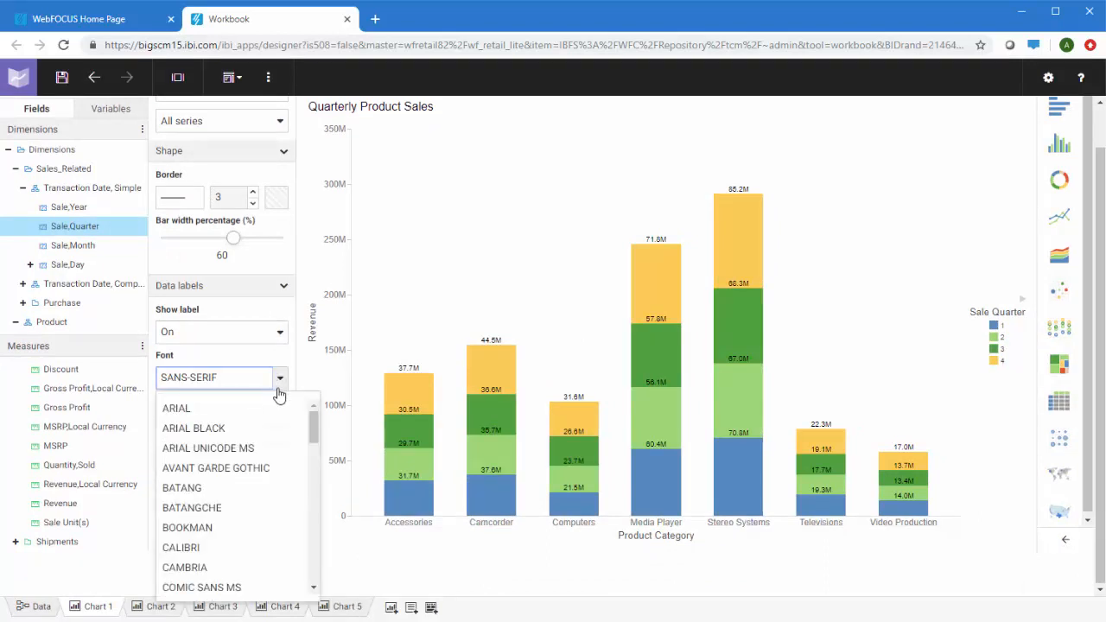
scroll(254, 449, down, 2)
click(185, 579)
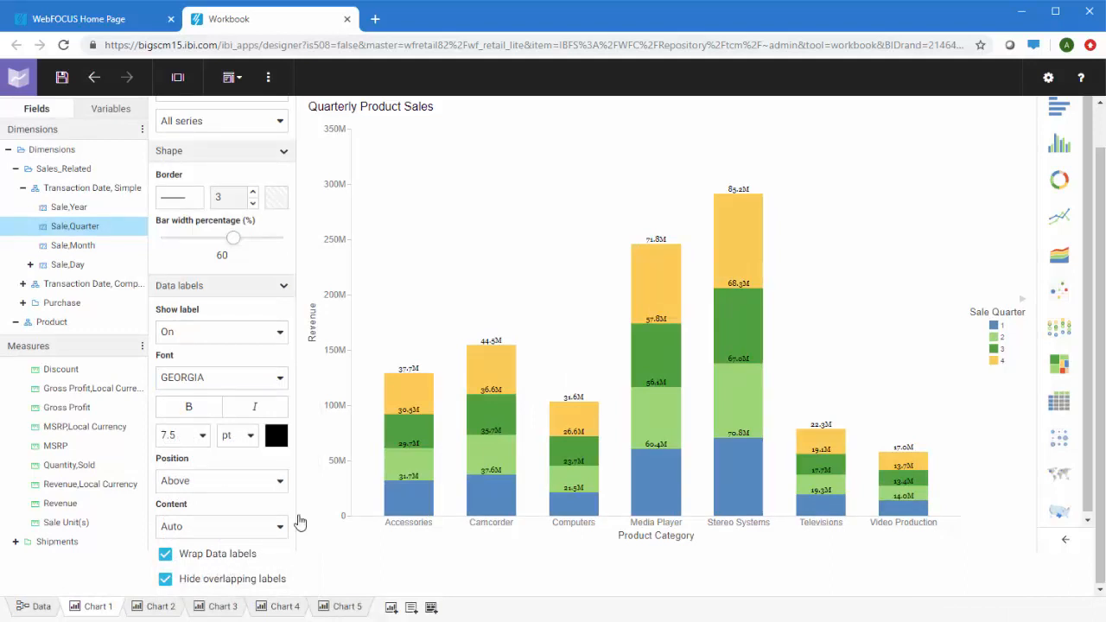
Display the label settings of the chart's X axis.
scroll(271, 147, up, 1)
click(227, 136)
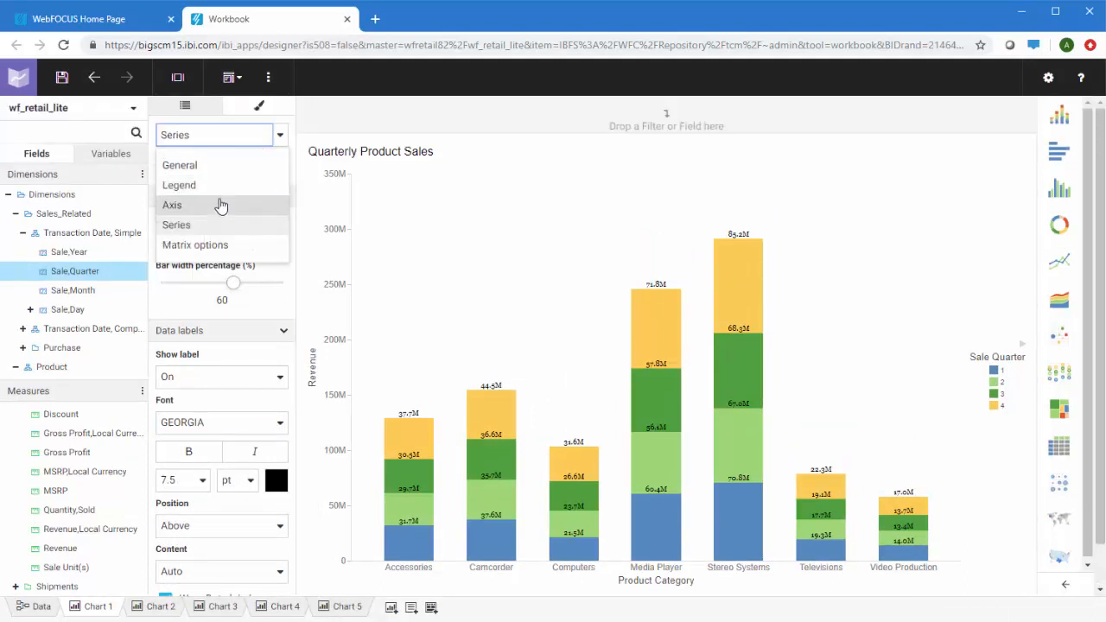
click(221, 206)
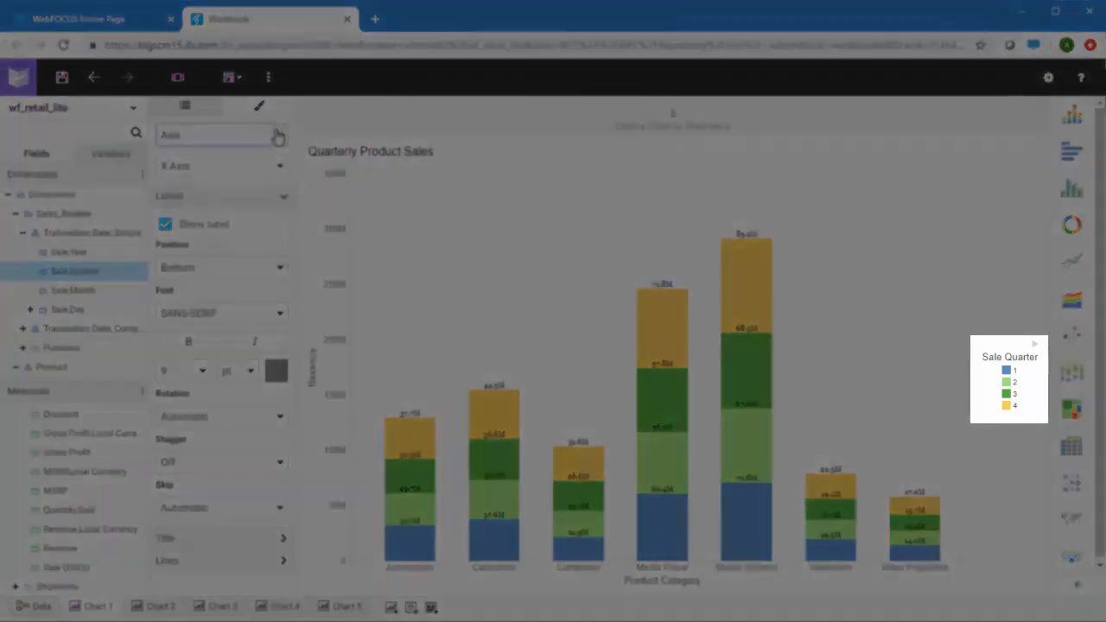
Give the Sale Quarter legend a light purple background from the custom colors.
click(280, 135)
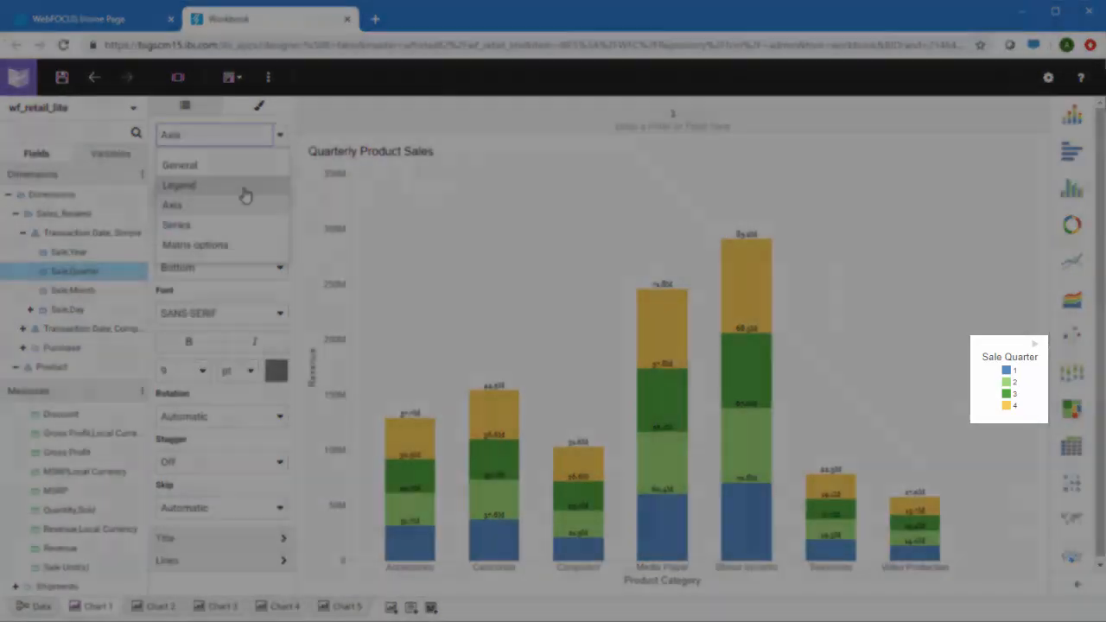
click(245, 186)
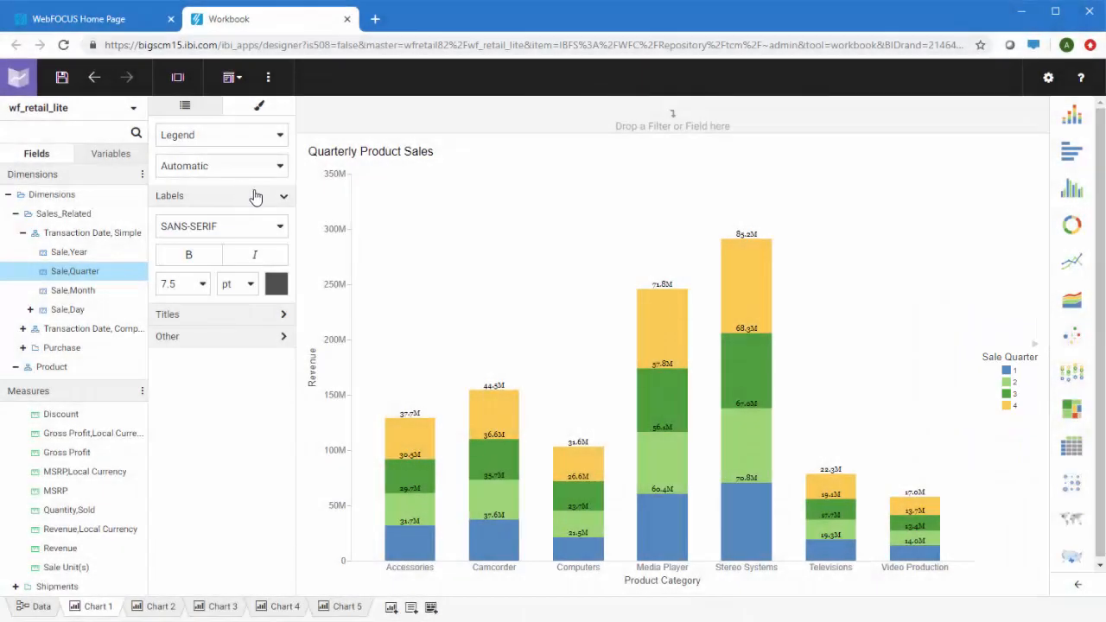
click(280, 168)
click(282, 170)
click(281, 315)
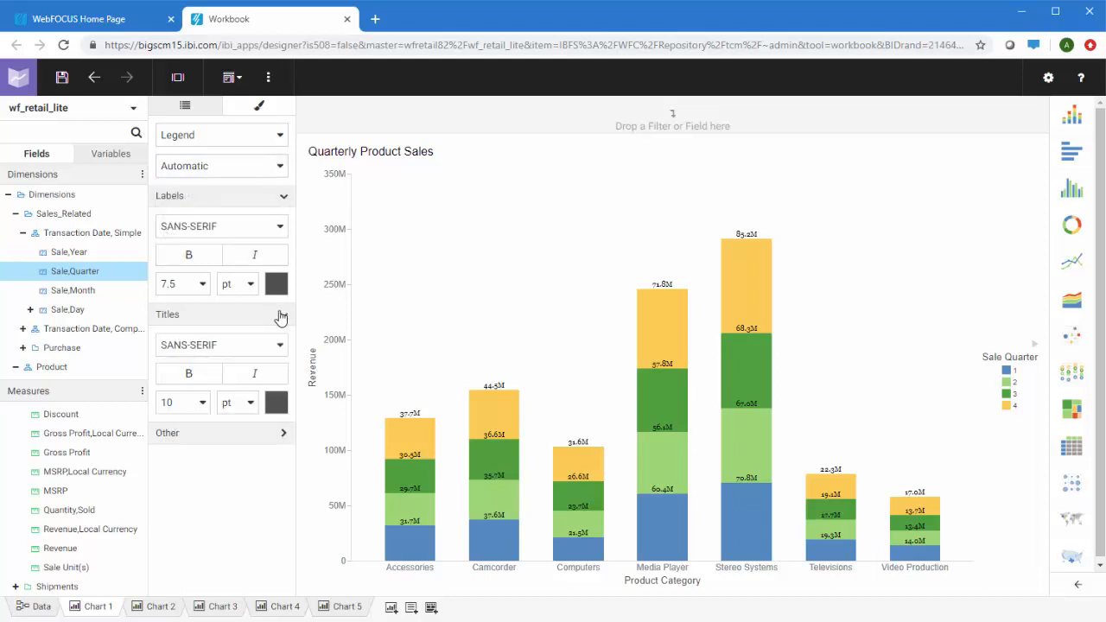
click(275, 437)
click(169, 534)
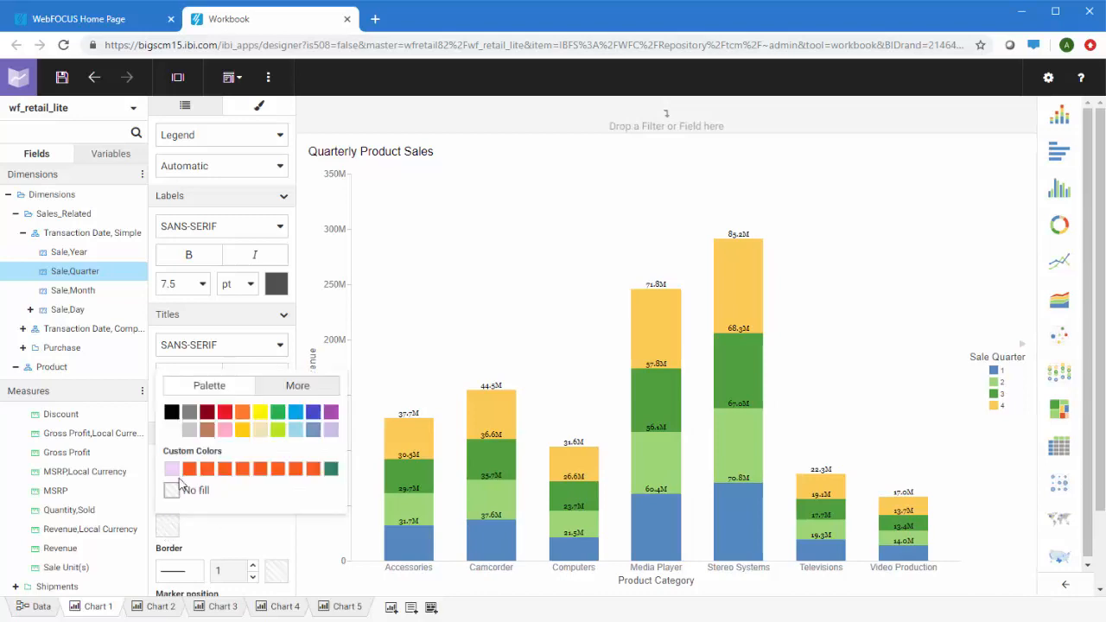
click(173, 471)
scroll(173, 475, down, 1)
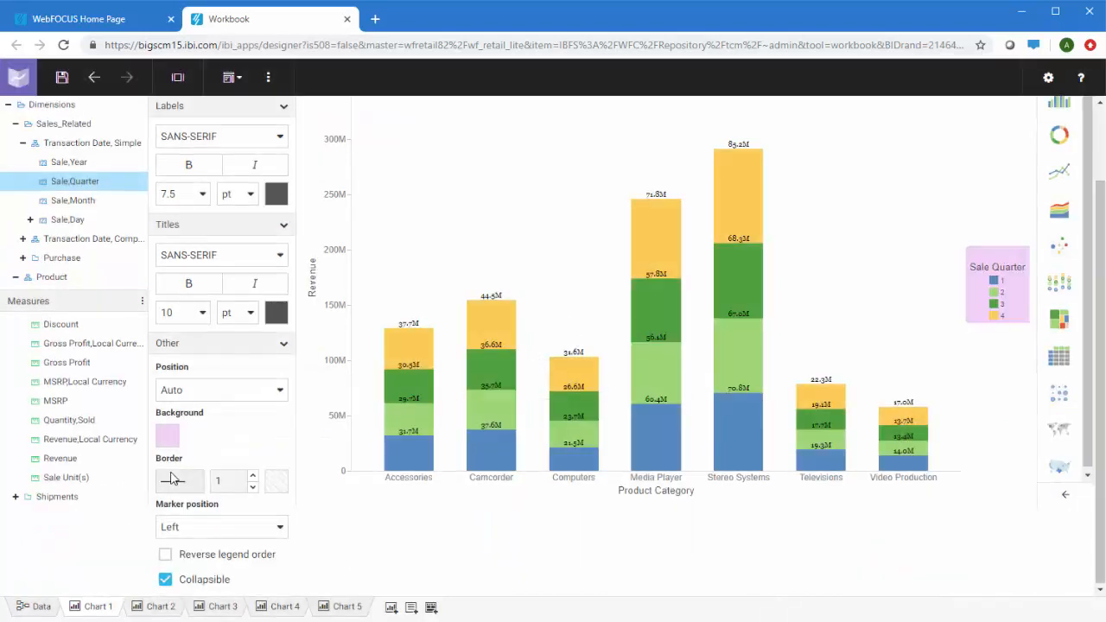
scroll(199, 480, up, 1)
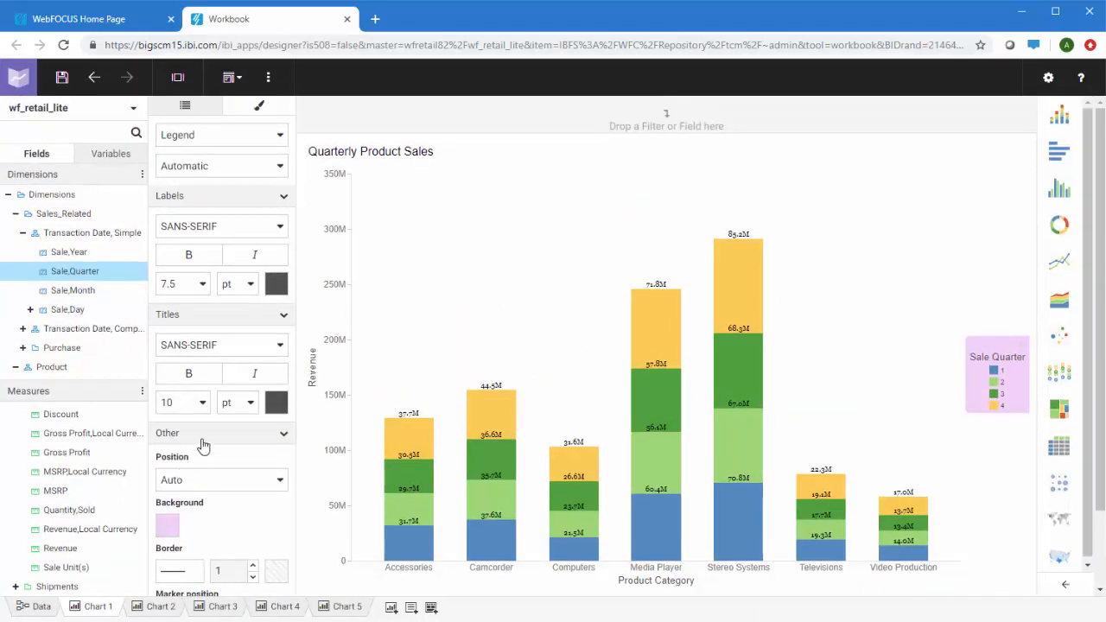
click(200, 436)
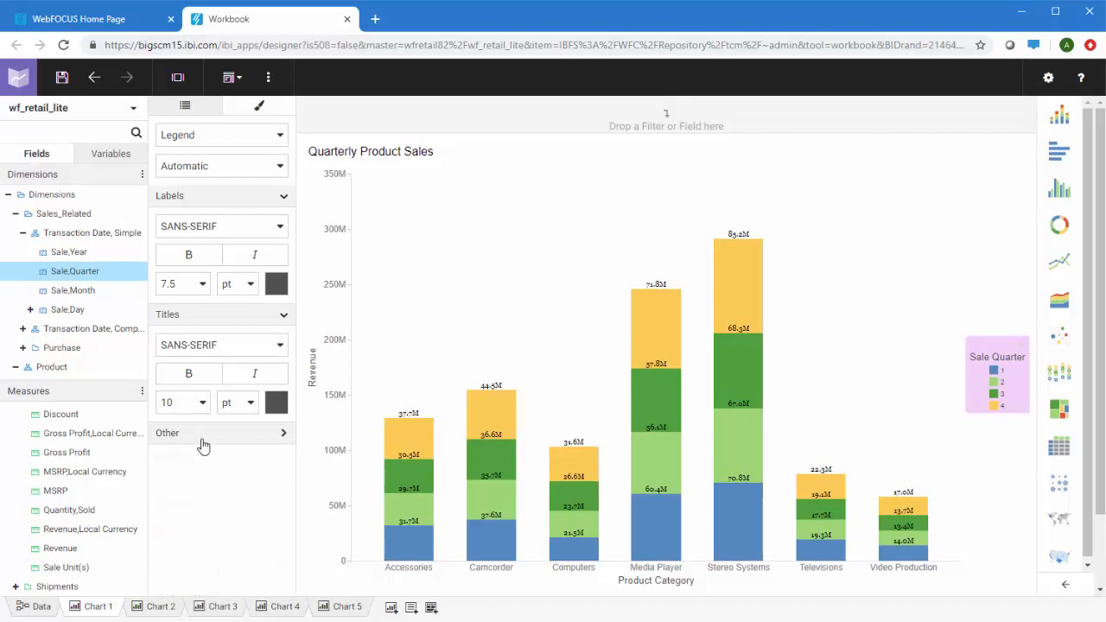
Turn on staggering for the X axis labels.
click(245, 140)
click(217, 213)
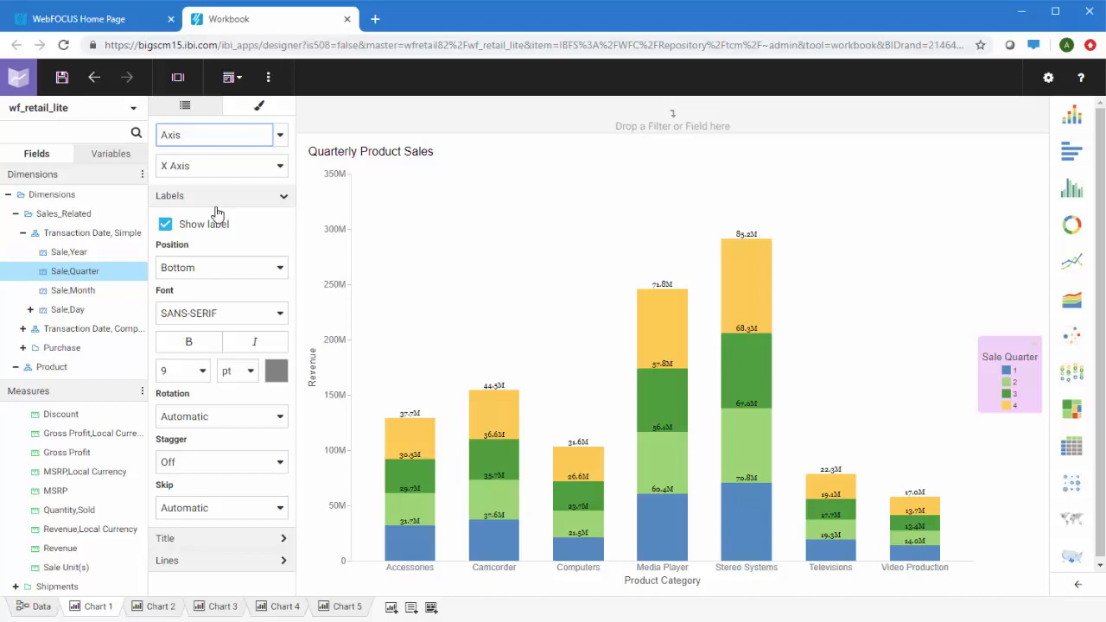
click(224, 462)
click(210, 522)
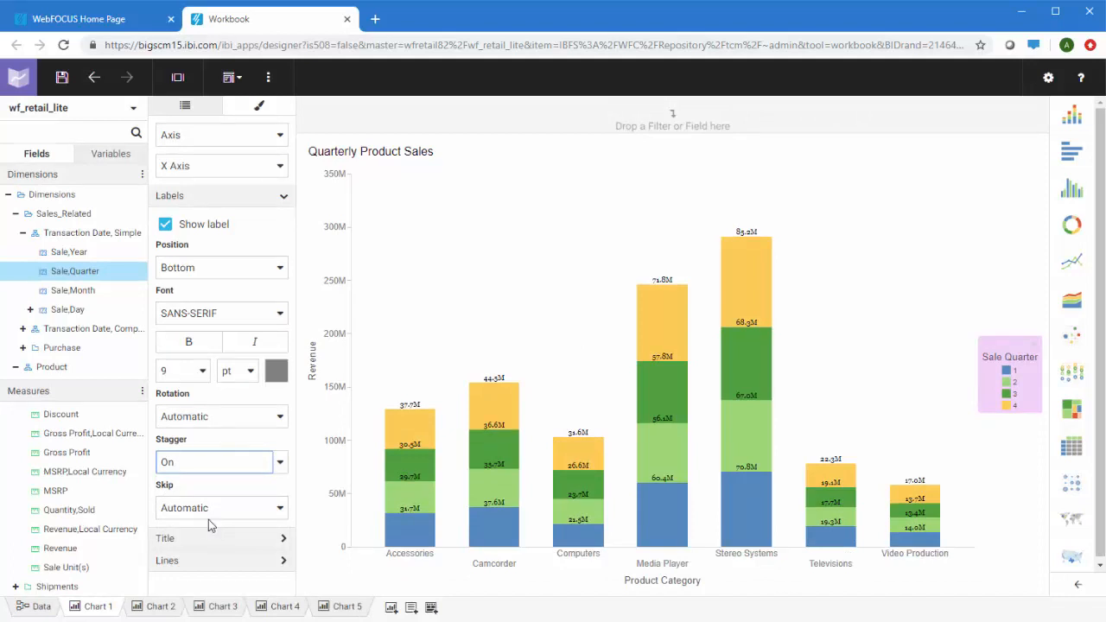
Change the fill color of Series 1 in the stacked bar chart to purple #983bbd.
click(276, 138)
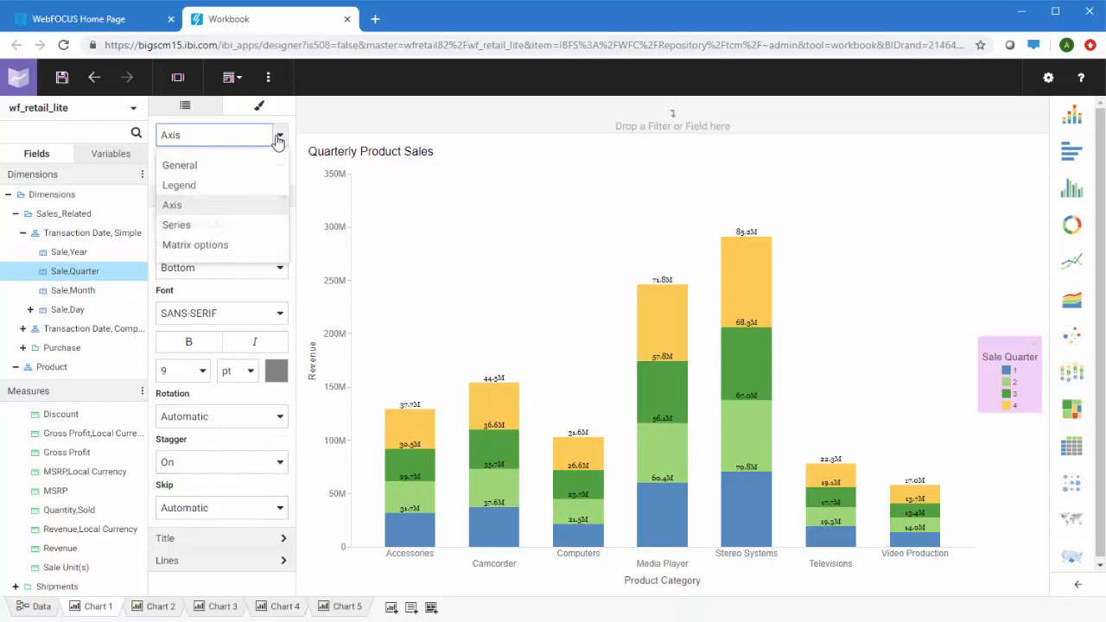
click(226, 223)
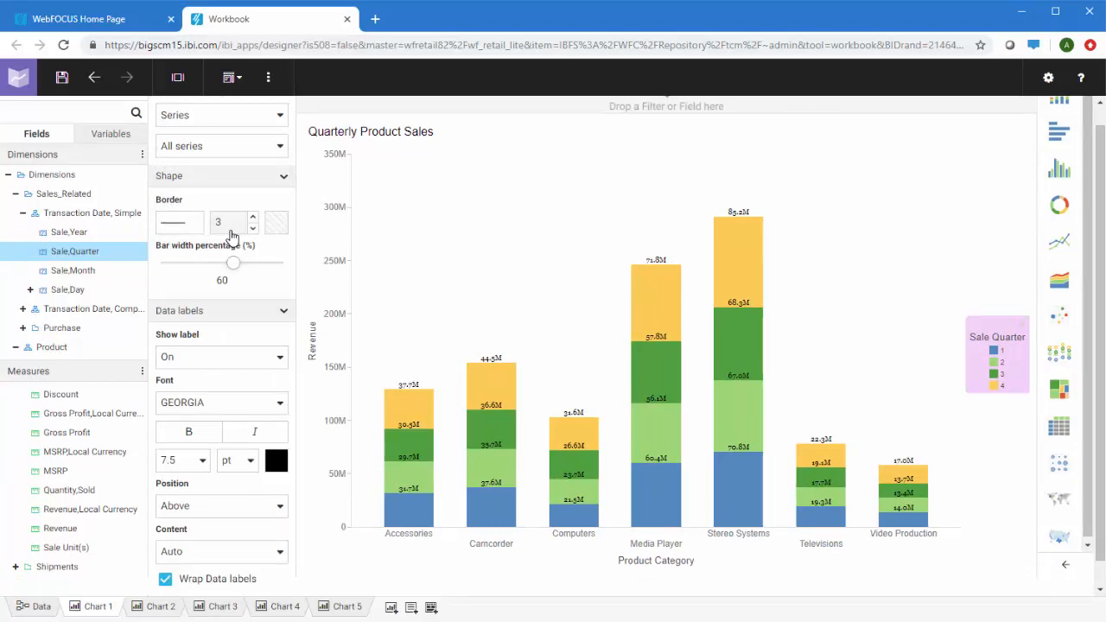
scroll(226, 230, up, 1)
click(280, 169)
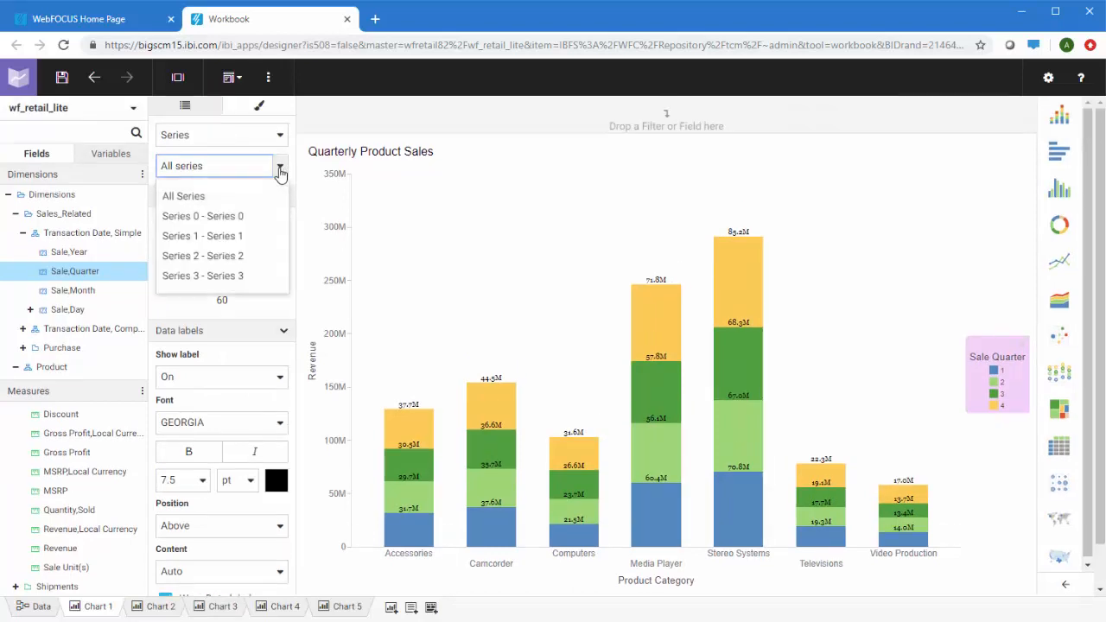
click(247, 238)
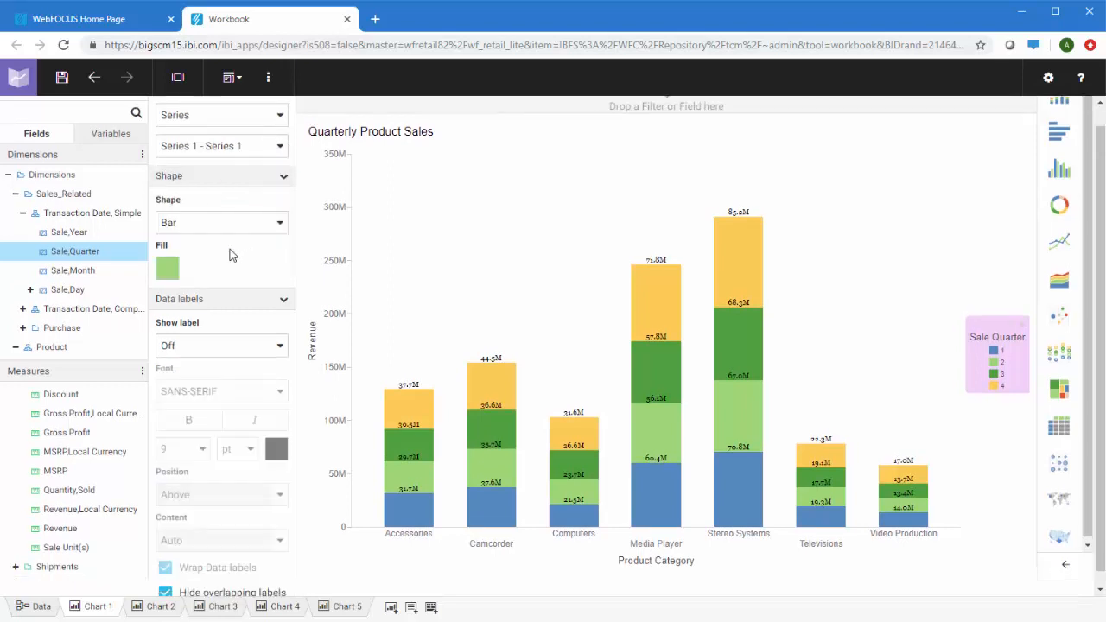
click(167, 269)
click(275, 300)
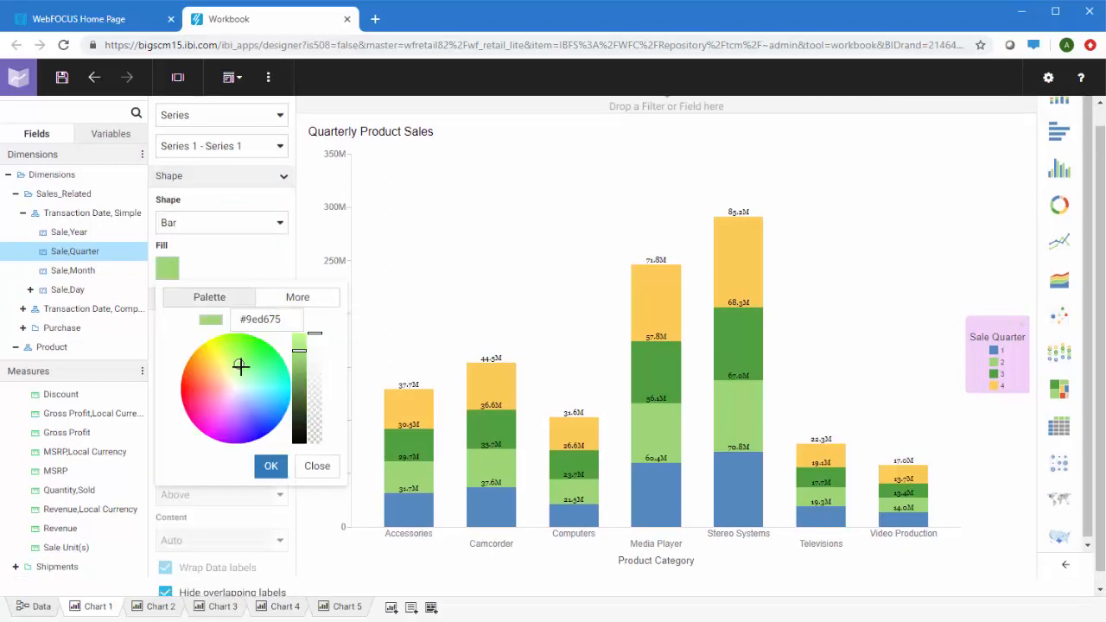
mouse_move(240, 366)
mouse_down()
mouse_move(227, 420)
mouse_move(247, 400)
mouse_move(227, 427)
mouse_up()
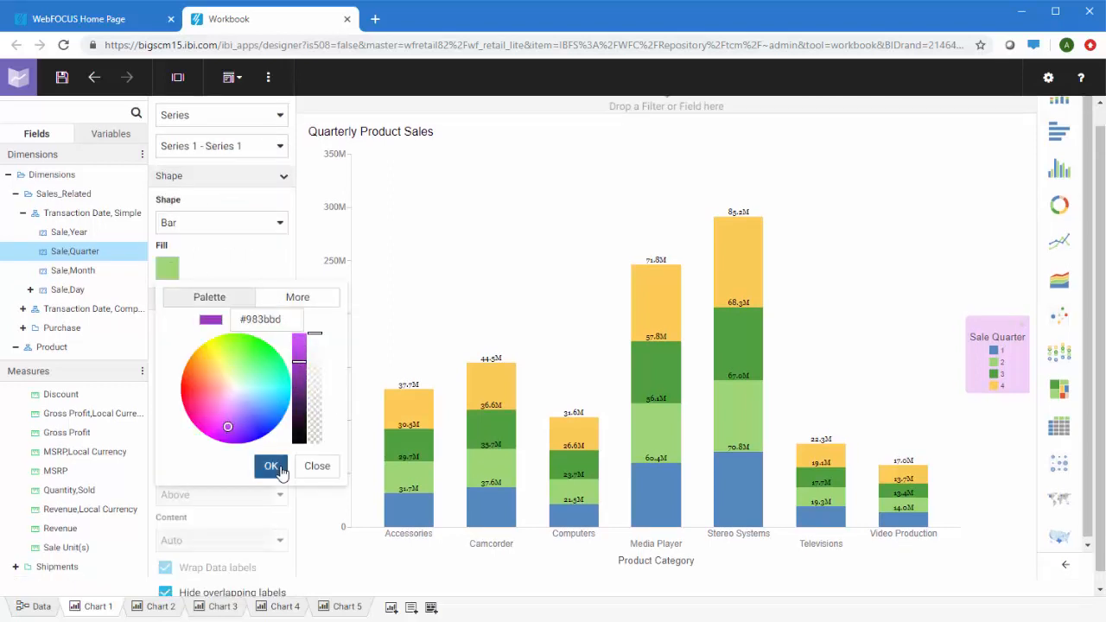
click(271, 467)
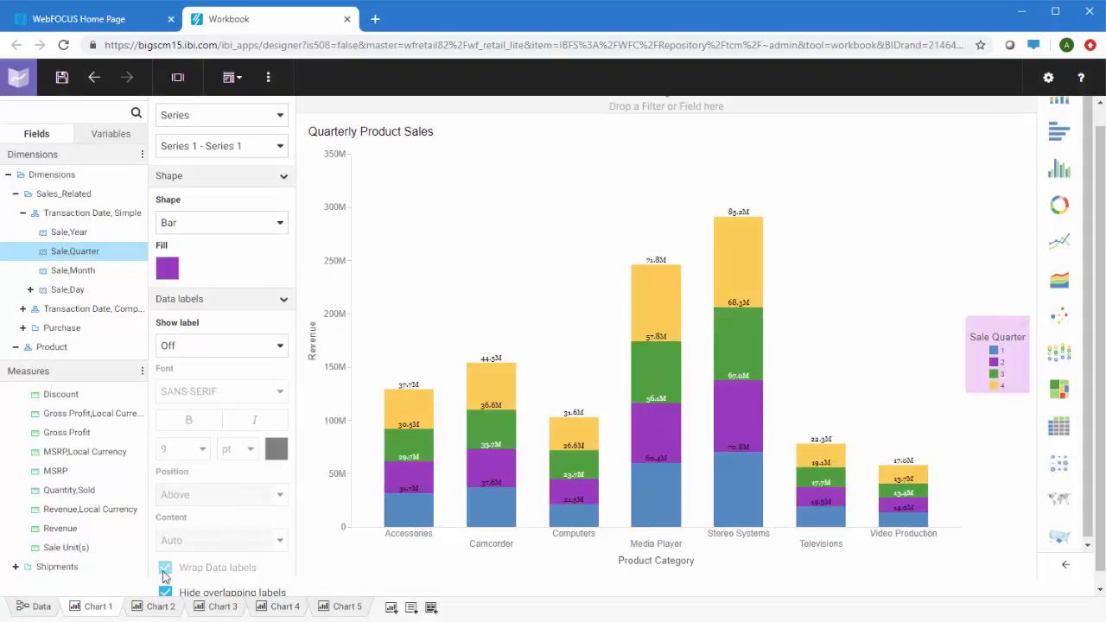
On the Chart 2 map, set the base map to World Imagery with Labels and the reference layer to World Countries.
click(155, 604)
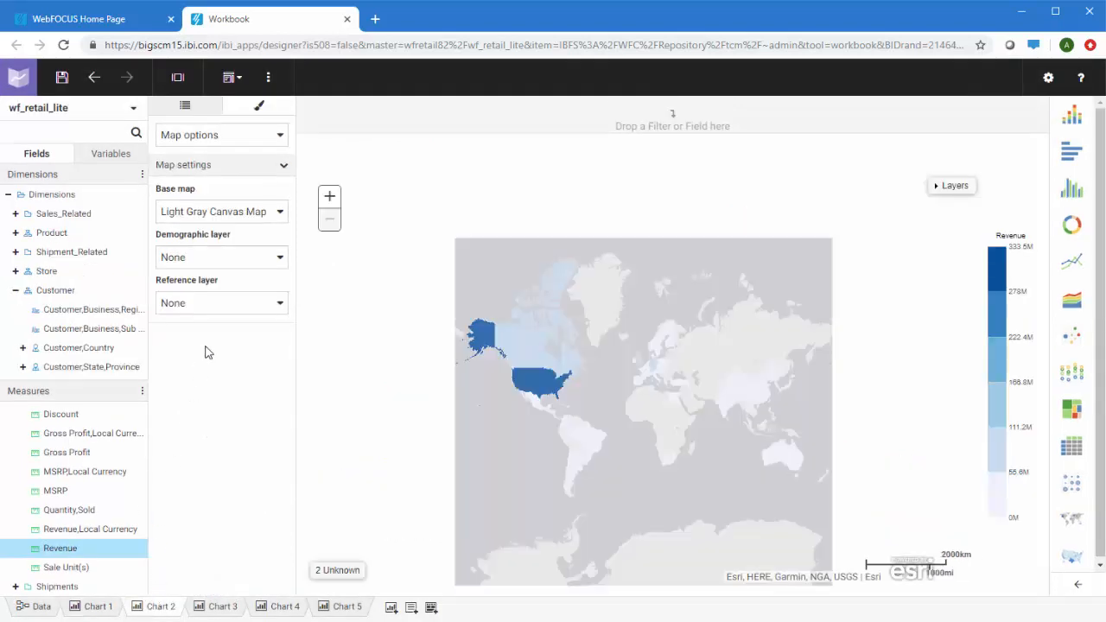
click(279, 212)
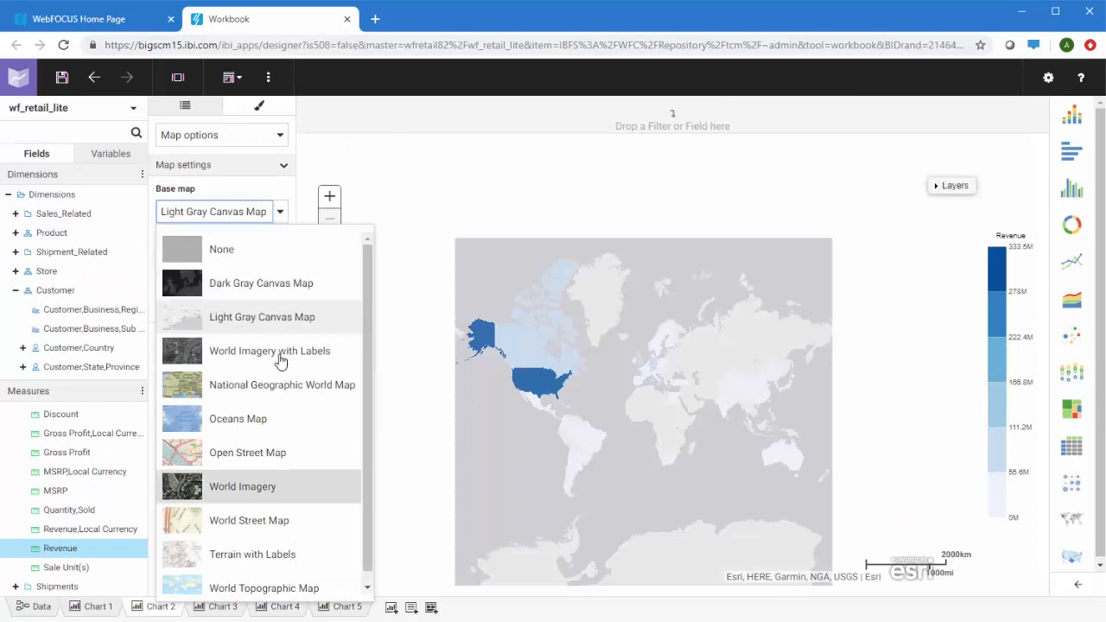
click(279, 354)
click(280, 260)
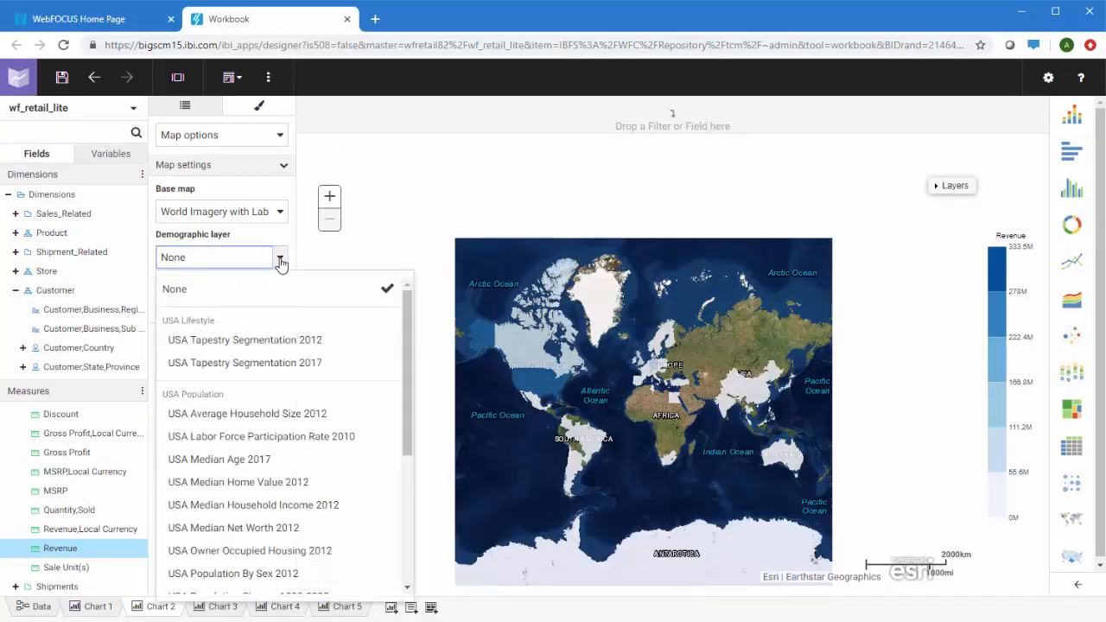
click(280, 261)
click(279, 303)
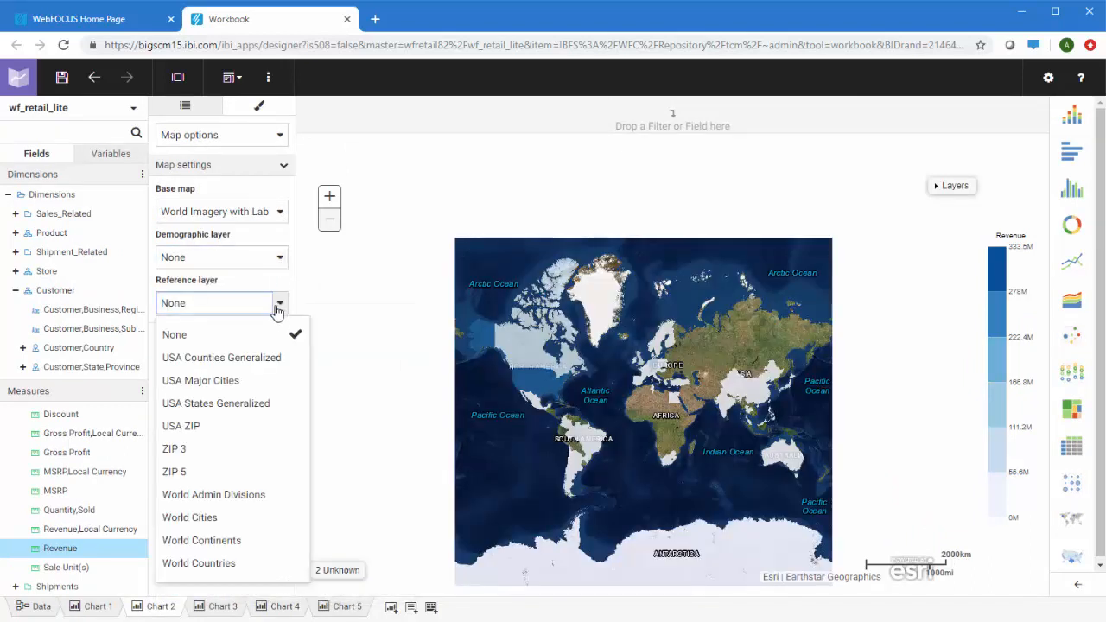
click(257, 561)
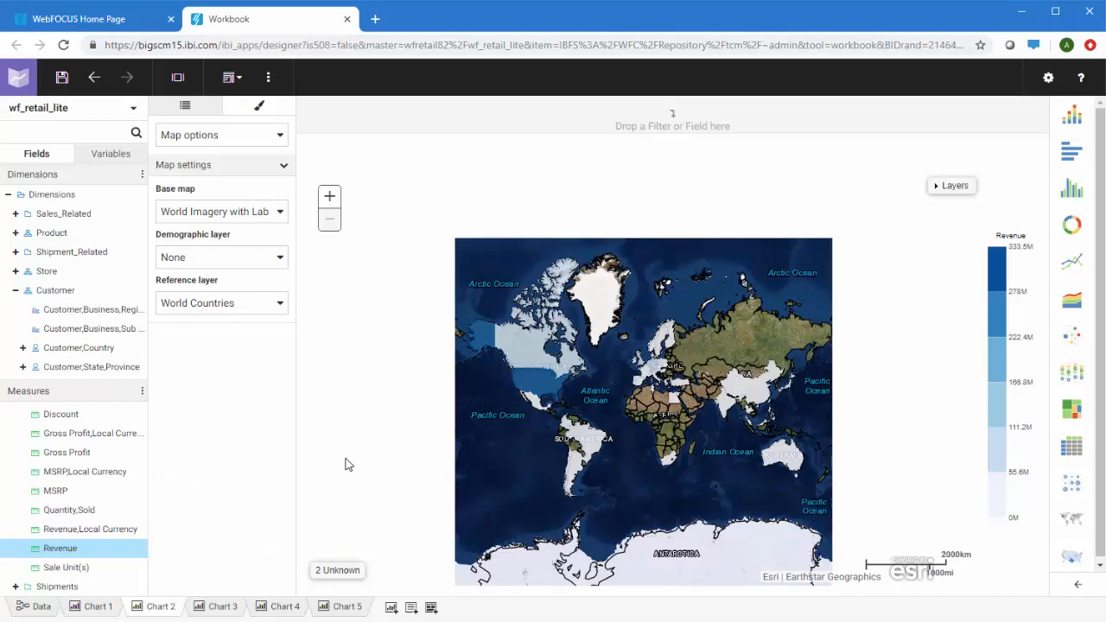
Color the lines of the Chart 3 matrix red.
click(225, 608)
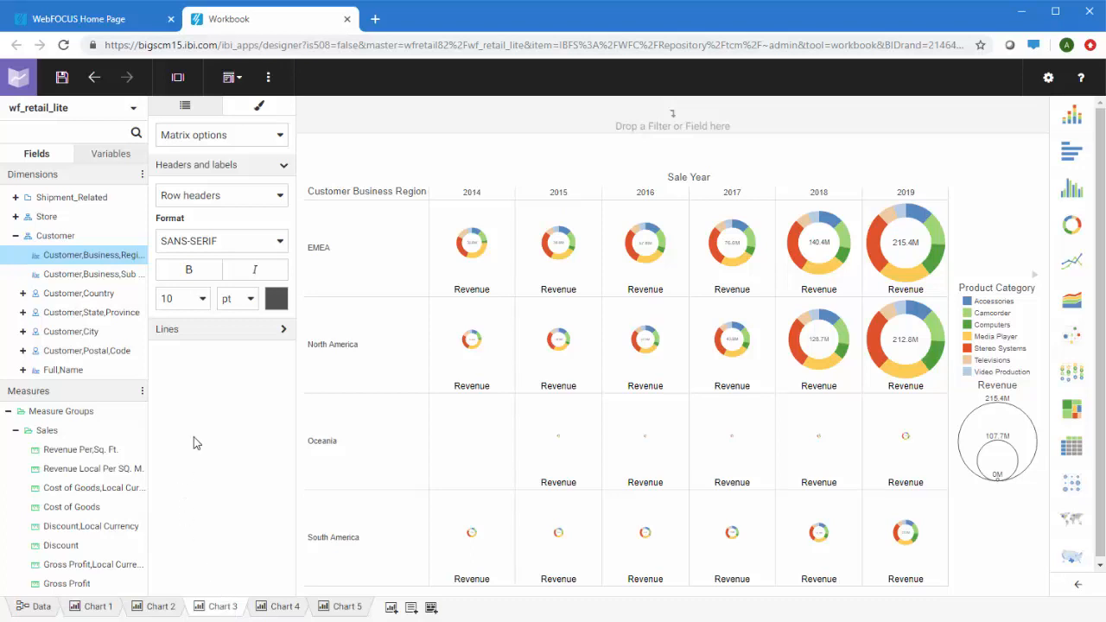
click(275, 333)
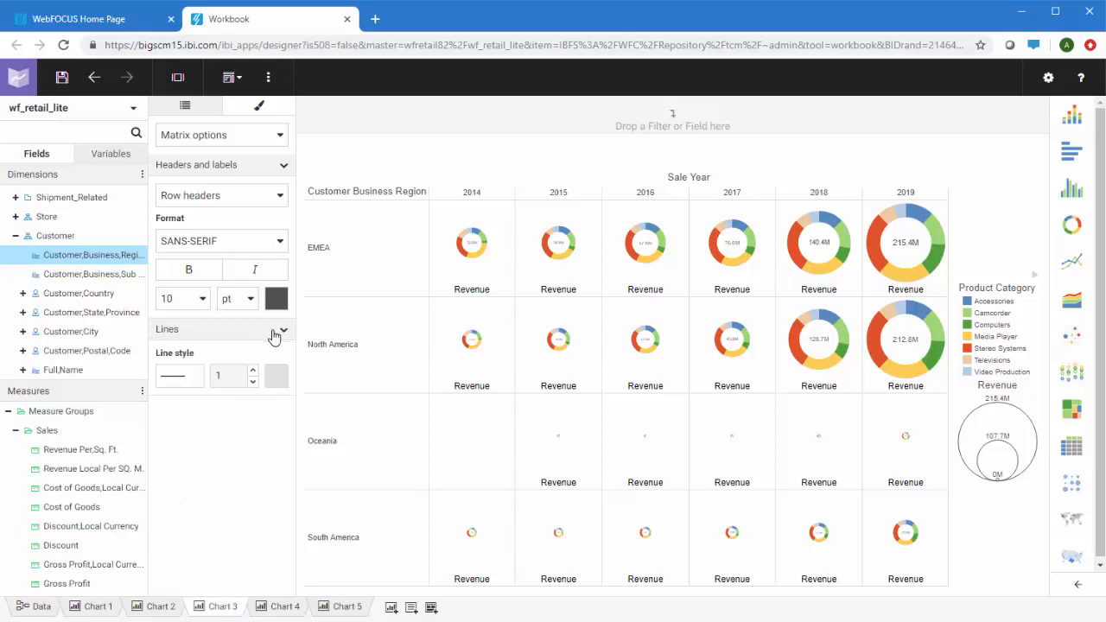
click(276, 375)
click(334, 431)
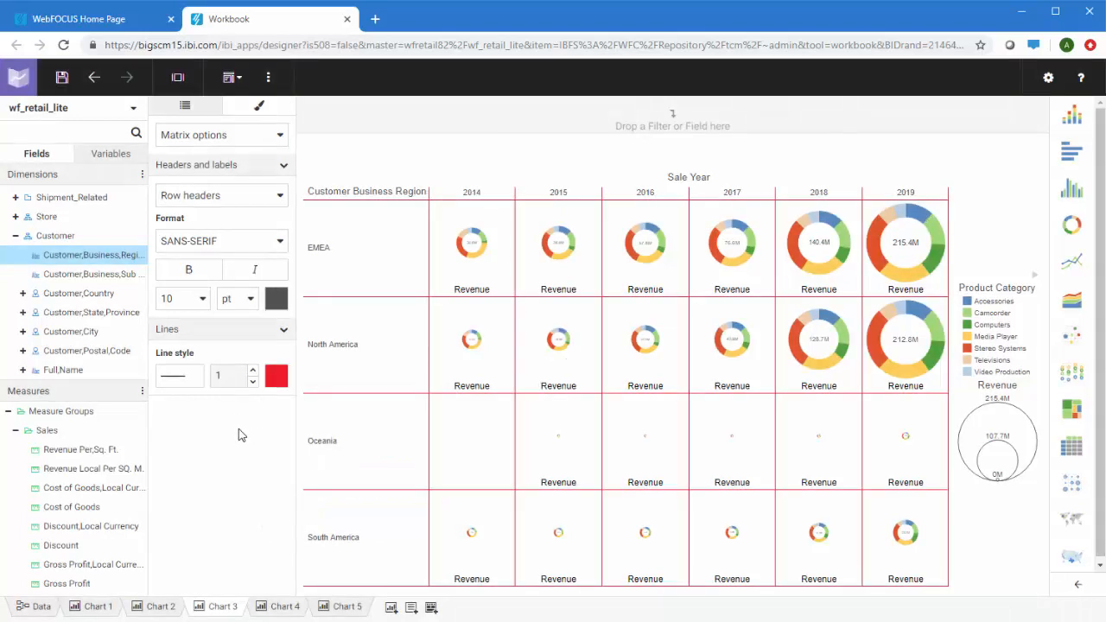
Examine the Chart 4 data grid's settings for headers and values, background and padding, and other options.
click(280, 609)
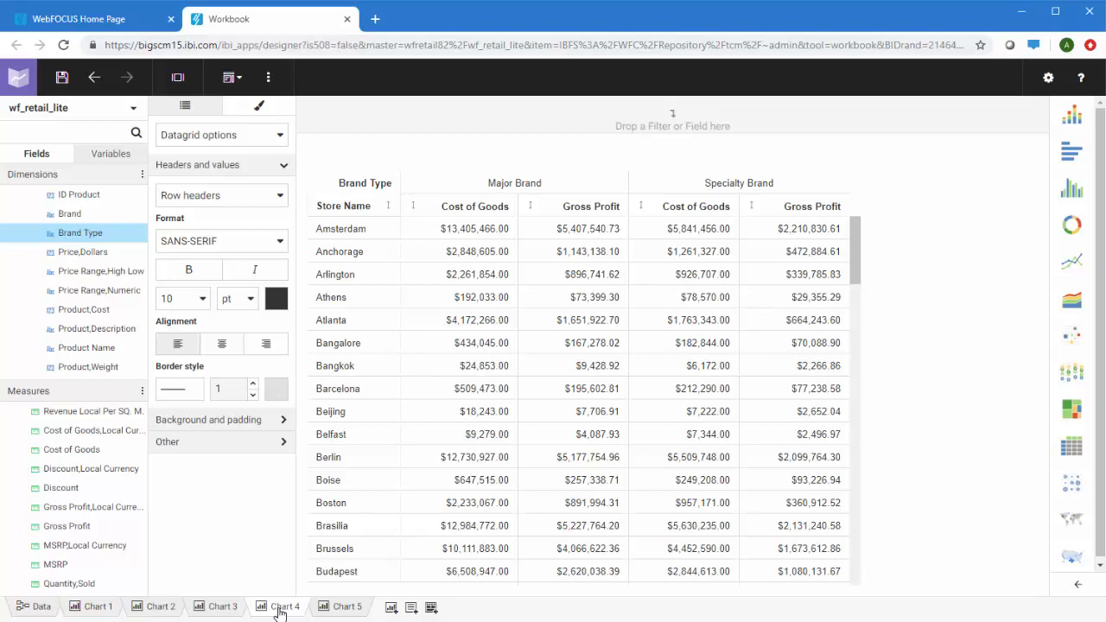
click(239, 169)
click(234, 189)
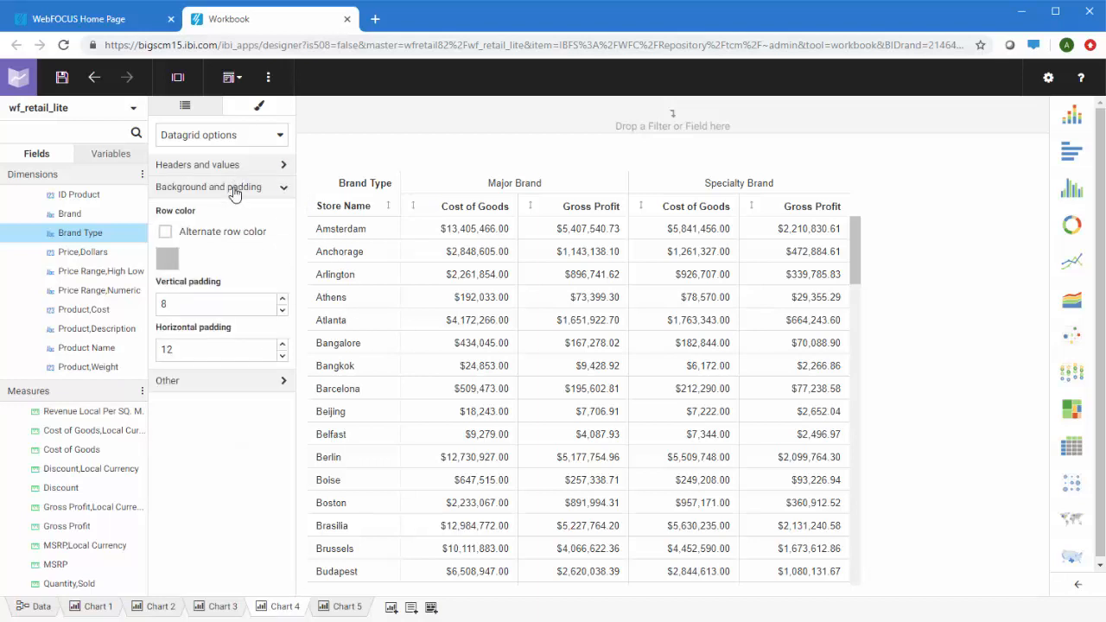
click(233, 190)
click(249, 212)
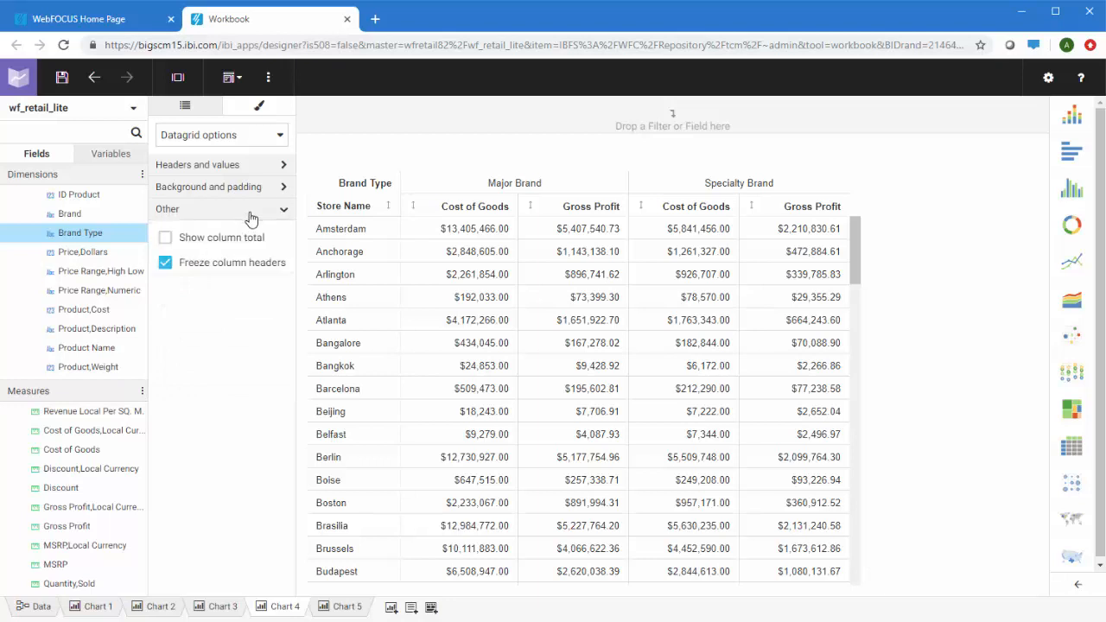
click(249, 212)
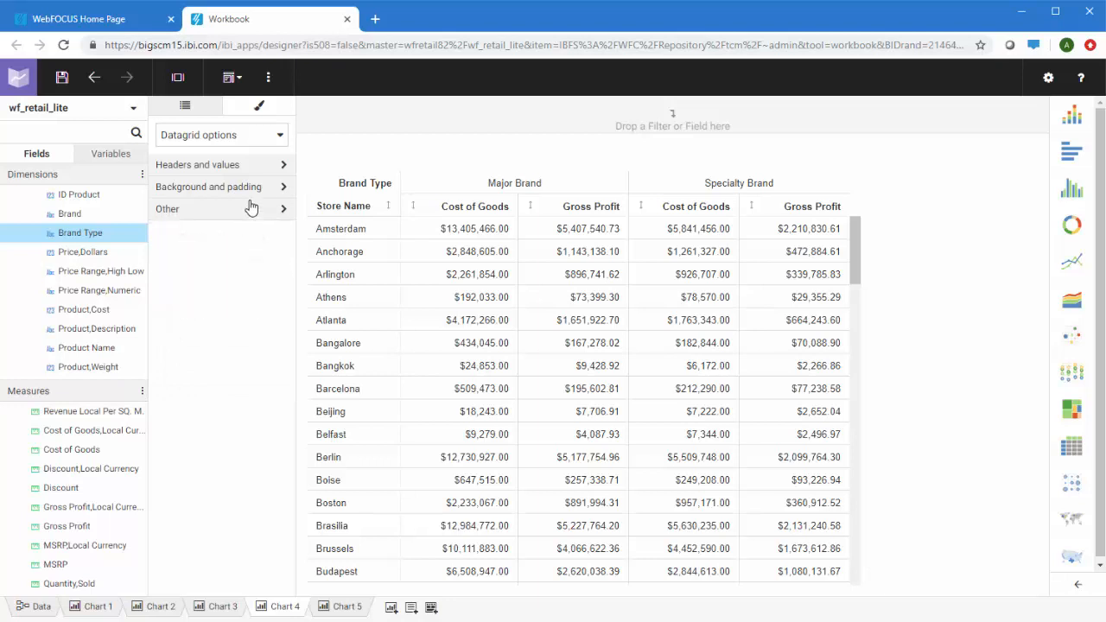
click(248, 169)
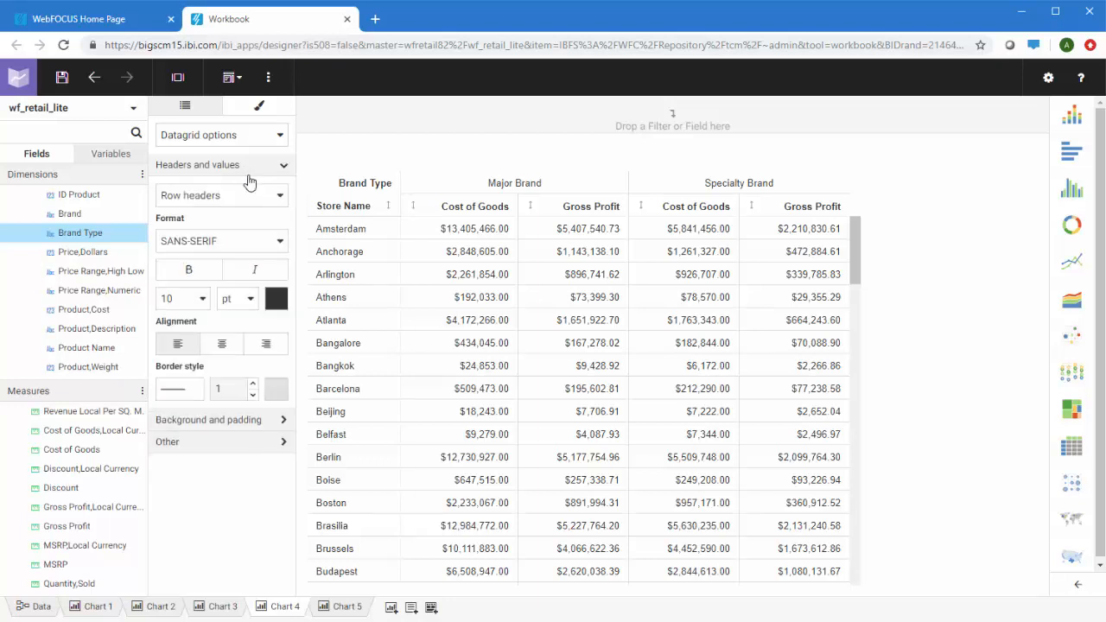
Give the data grid's row headers a dotted border style and turn on alternate row color.
click(183, 389)
click(188, 238)
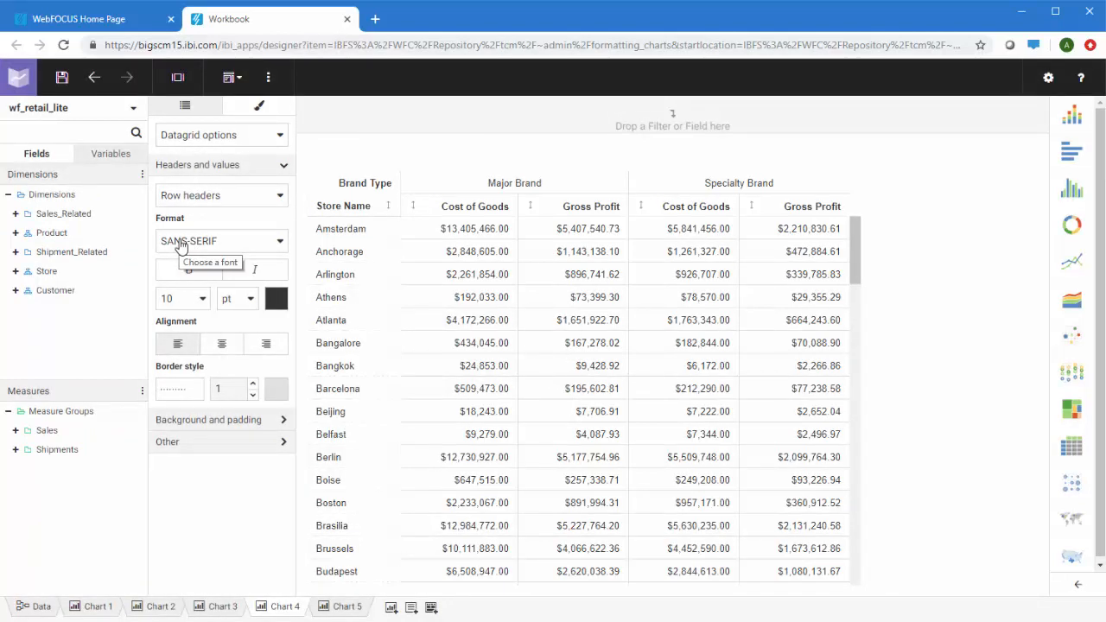
click(186, 421)
click(165, 465)
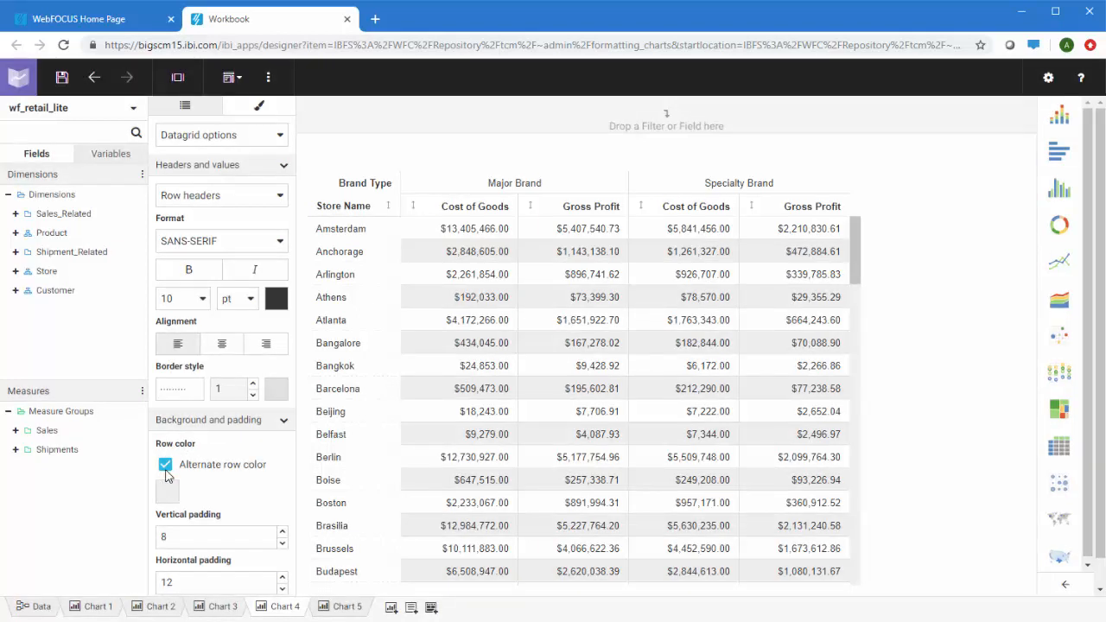
Show the column total in the data grid and go to the end of the grid to view it.
click(198, 425)
click(198, 445)
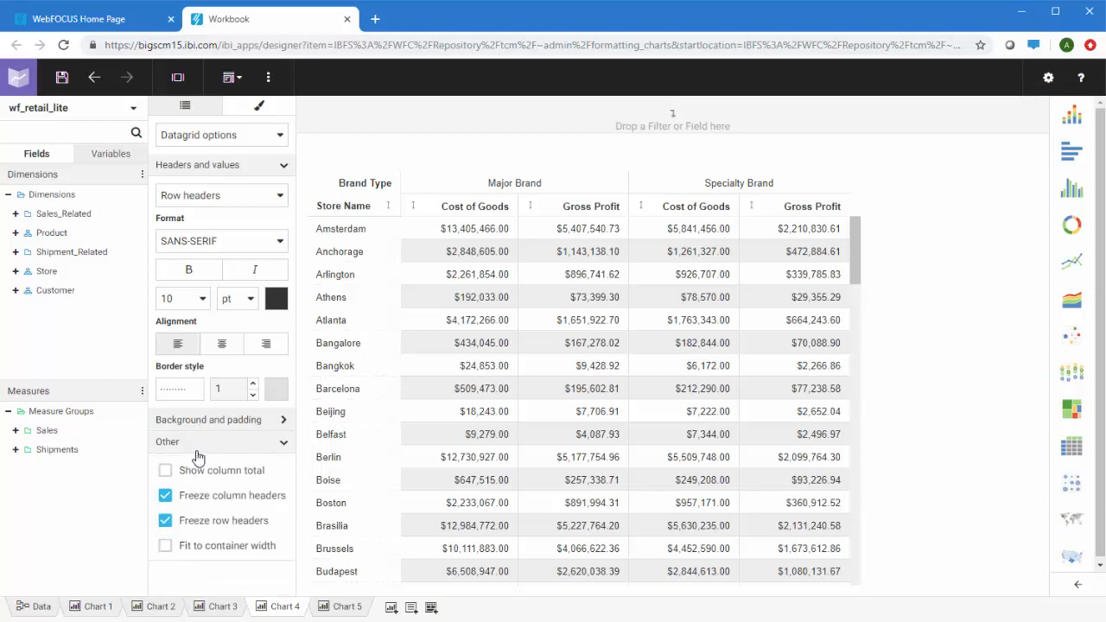
click(166, 472)
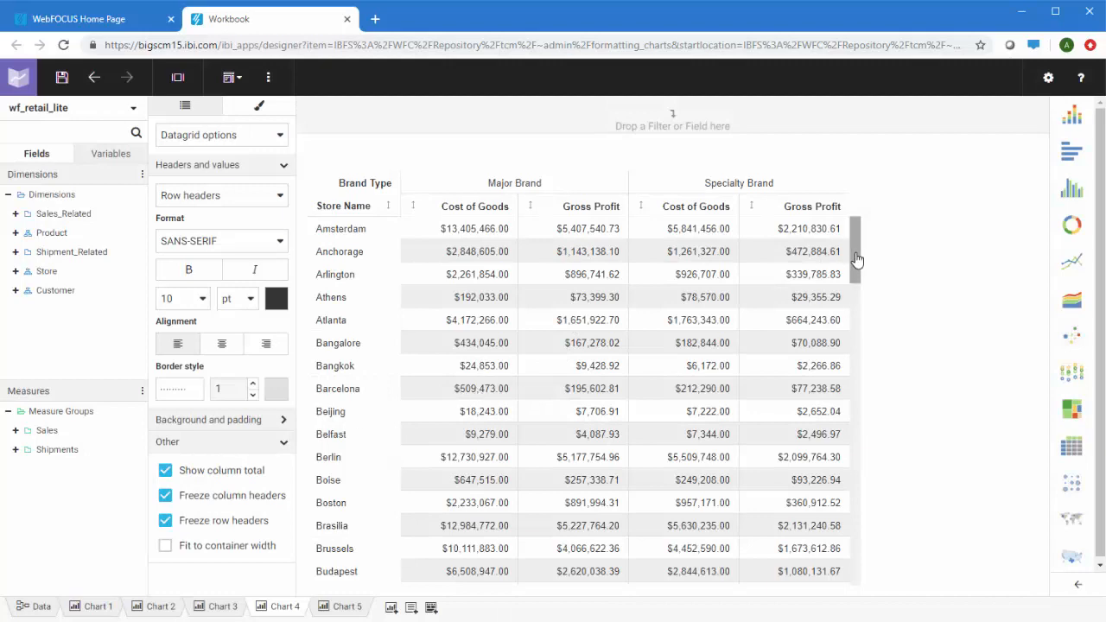
drag(856, 247, 858, 568)
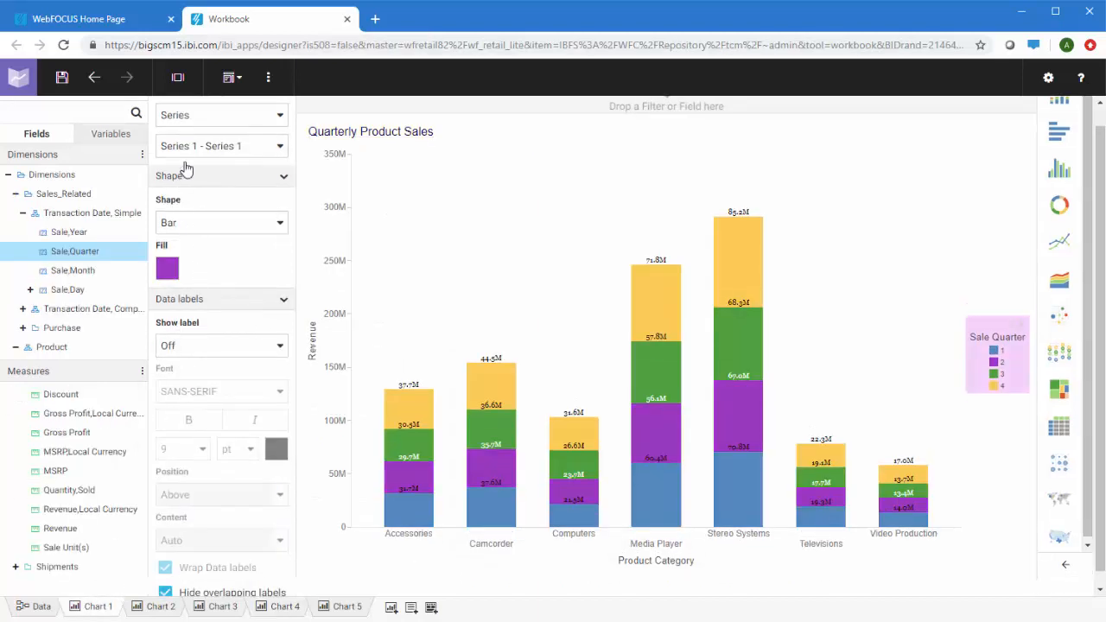
In Chart 1, change the text color of the Quarterly Product Sales heading to blue.
double_click(348, 134)
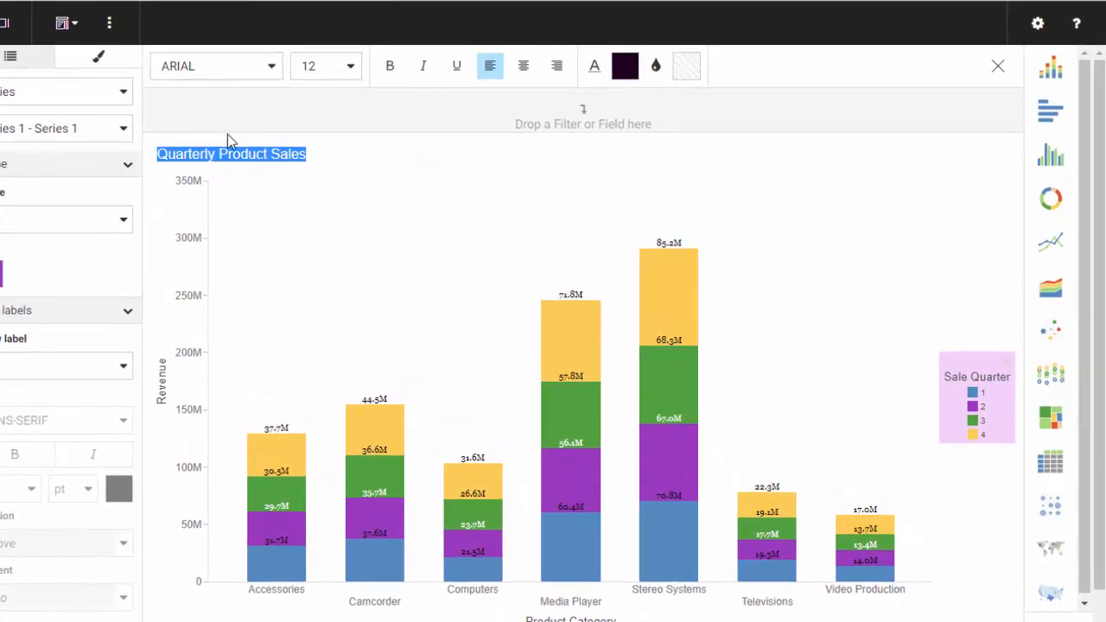
click(622, 67)
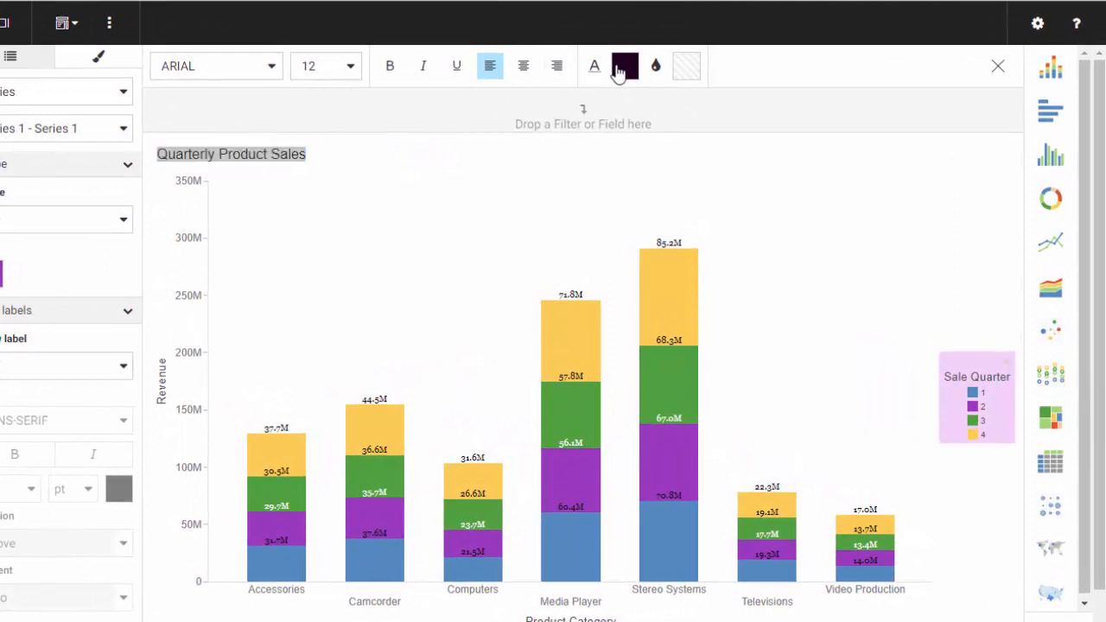
click(754, 104)
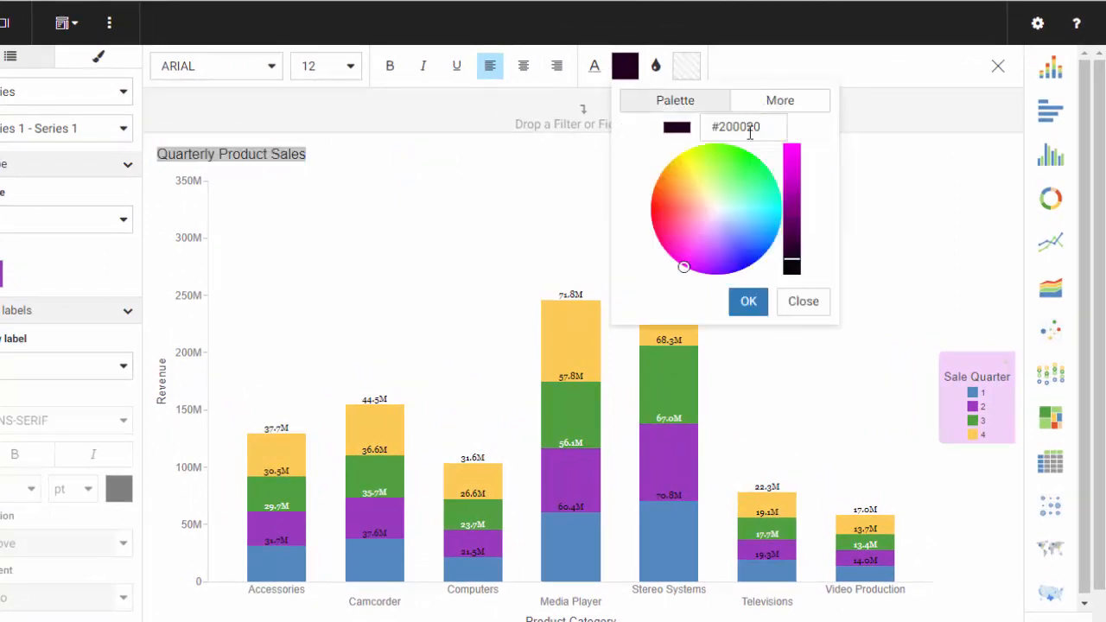
click(741, 265)
drag(793, 178, 793, 151)
click(754, 305)
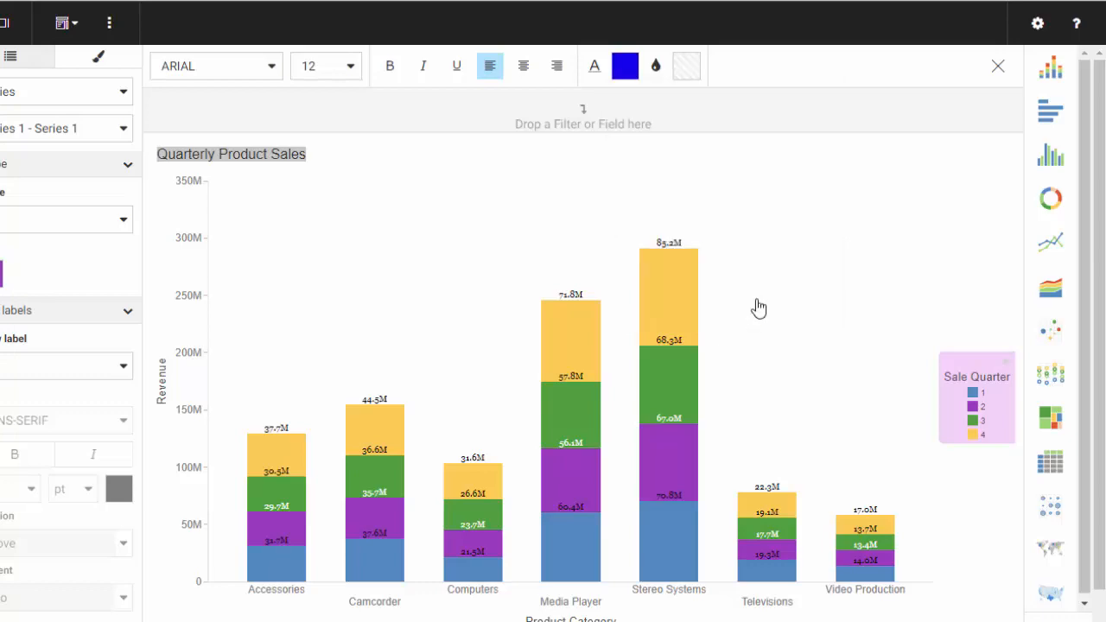
Underline the Quarterly Product Sales heading and finish editing it.
click(457, 66)
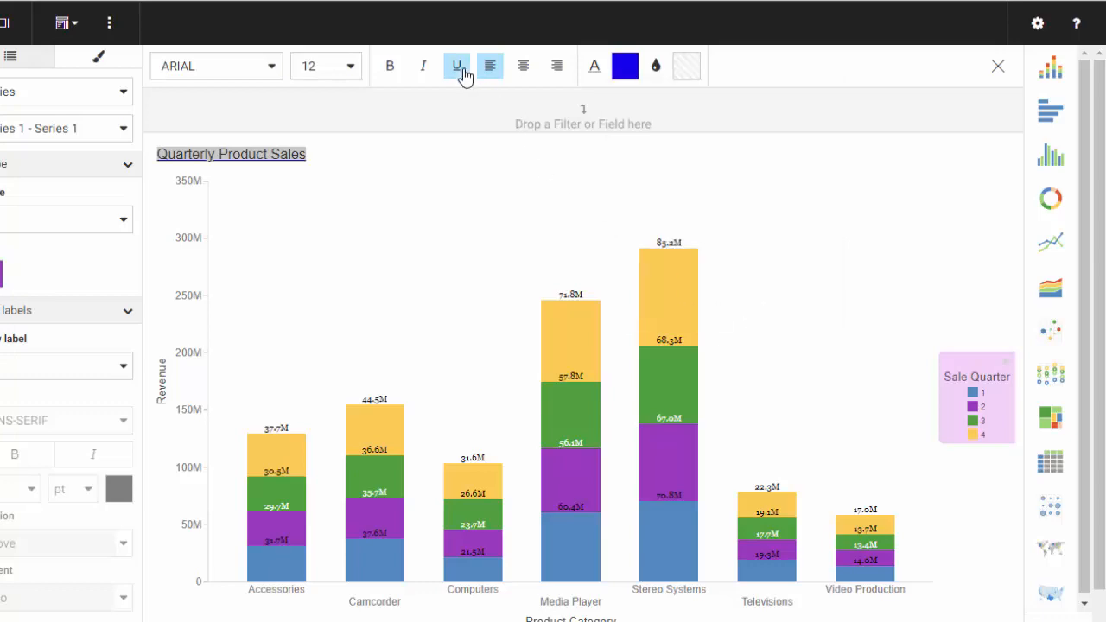
click(424, 160)
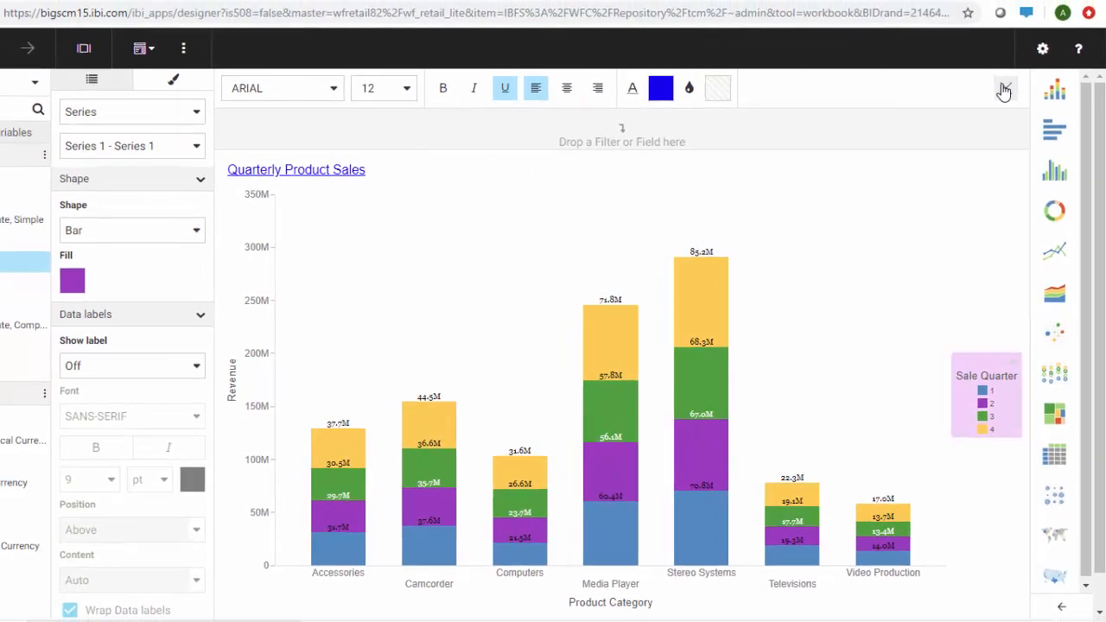
click(998, 65)
Add a footing to Chart 1 reading "Sales report for:" with &DATE on a line below it.
click(223, 77)
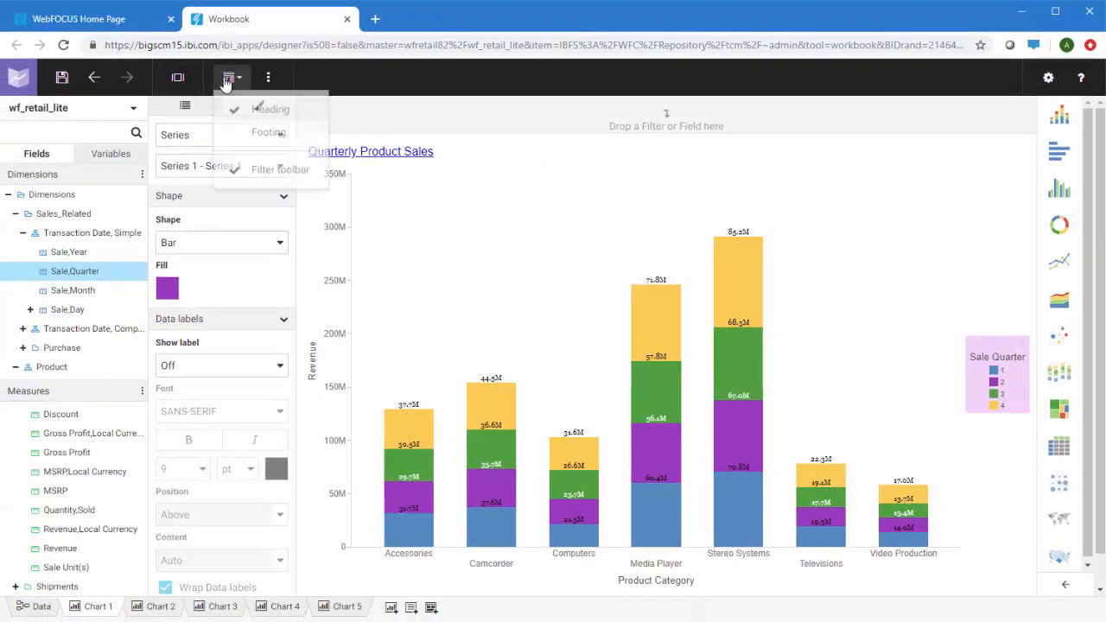
click(273, 134)
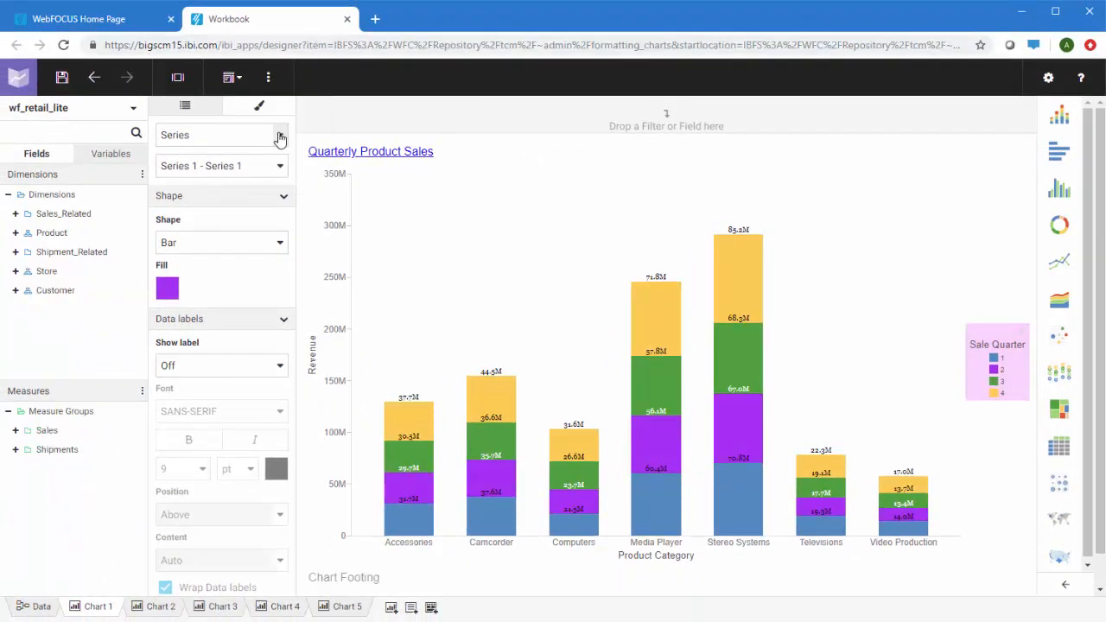
click(345, 578)
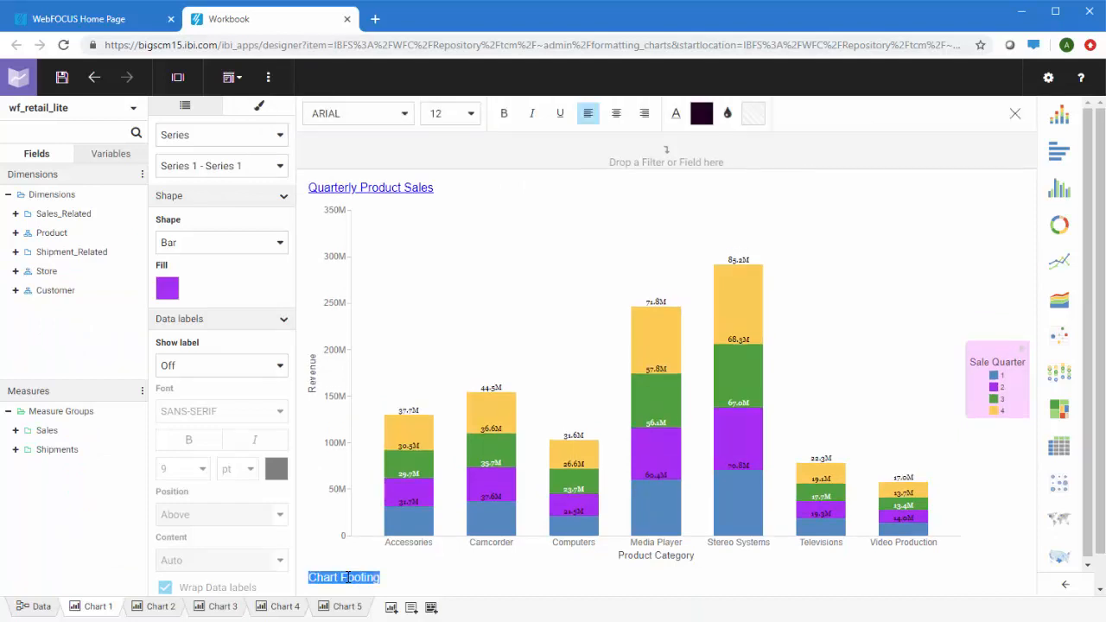
text(Sales report for:)
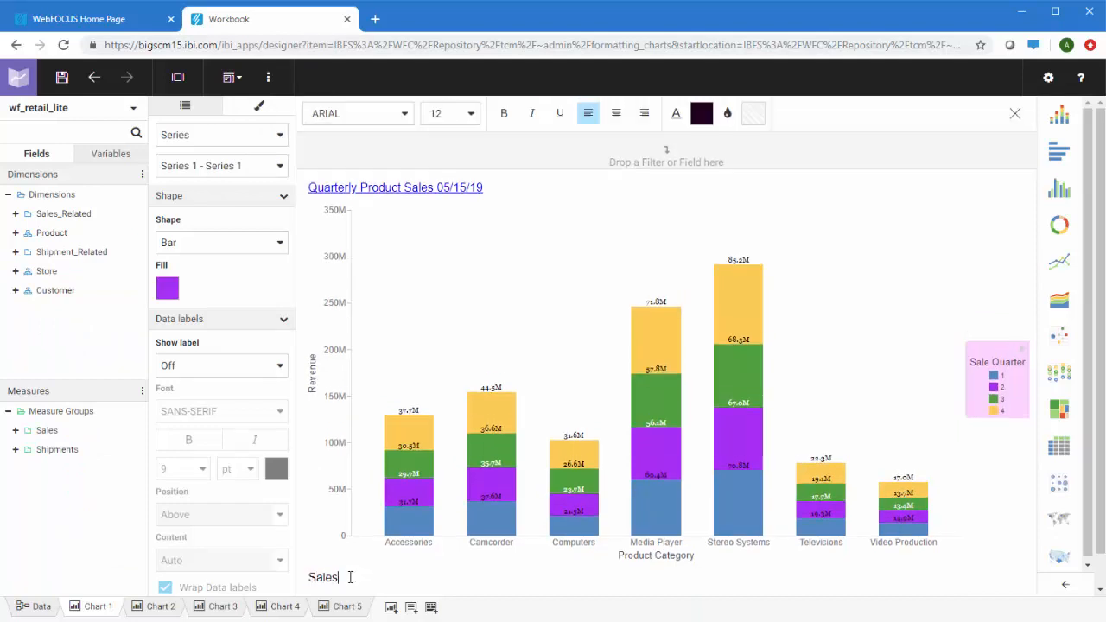
key(Return)
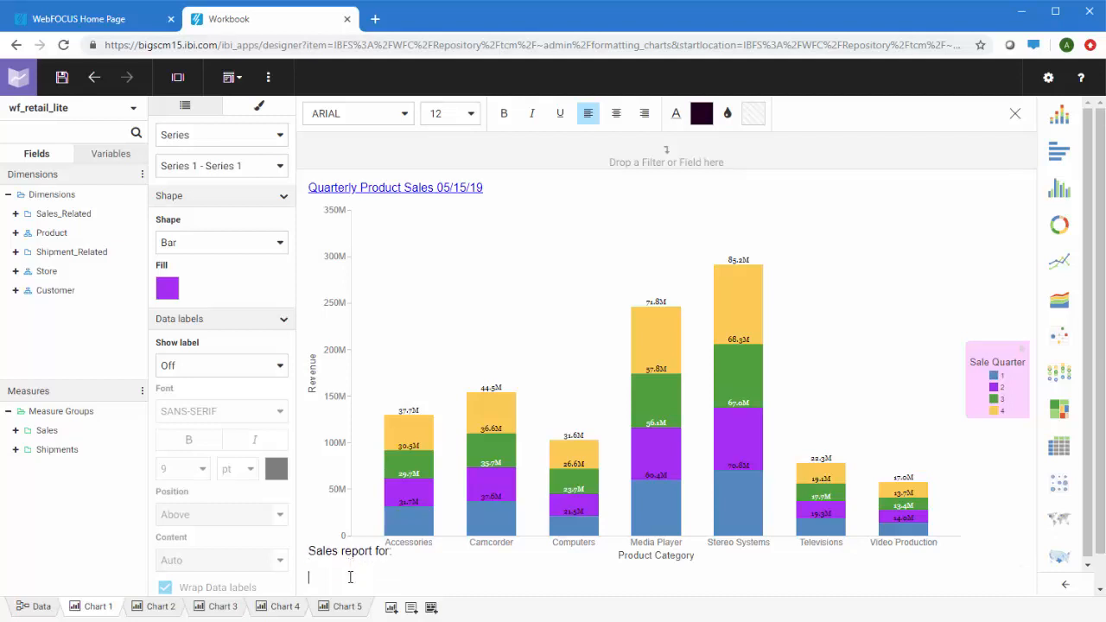
text(&DATE)
Set the whole footing text to size 10, italicize "Sales report for:" and finish editing the footing.
drag(350, 577, 307, 550)
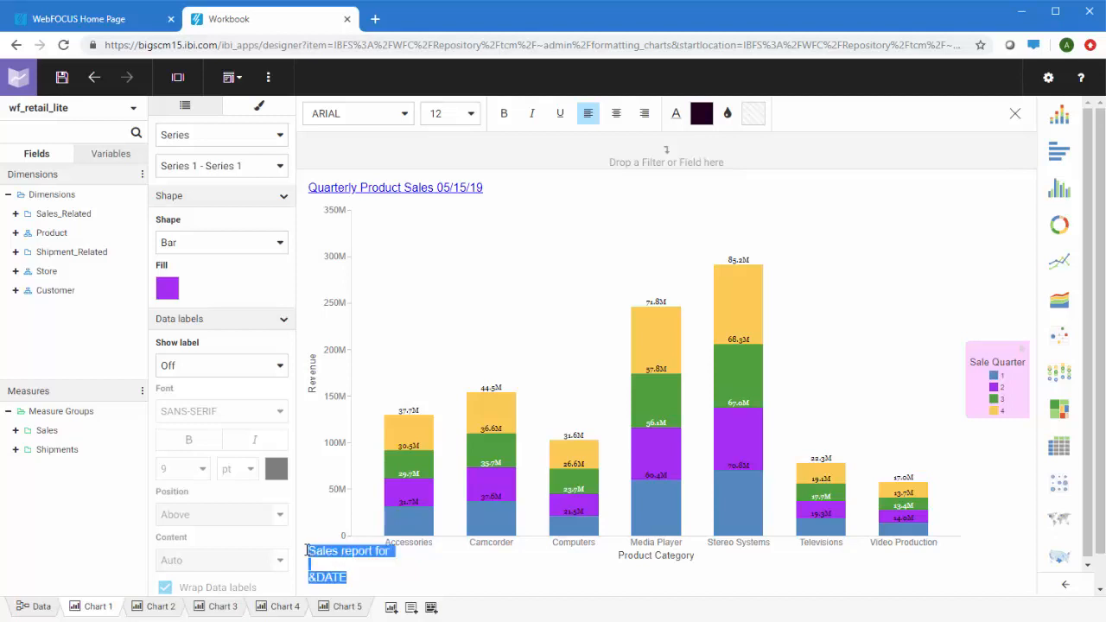
click(471, 113)
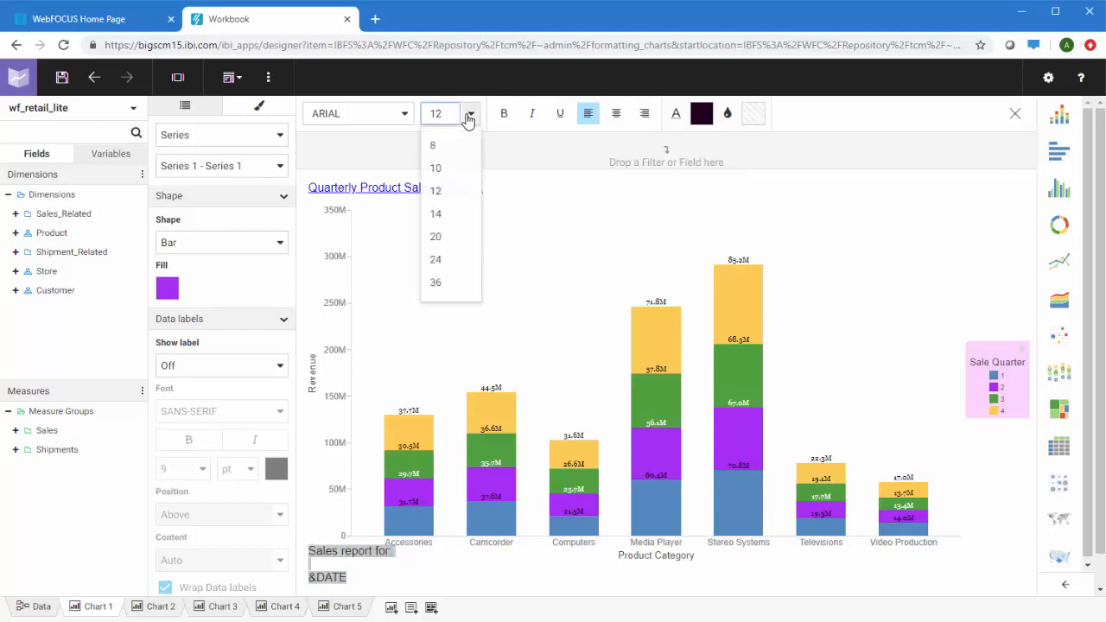
click(455, 168)
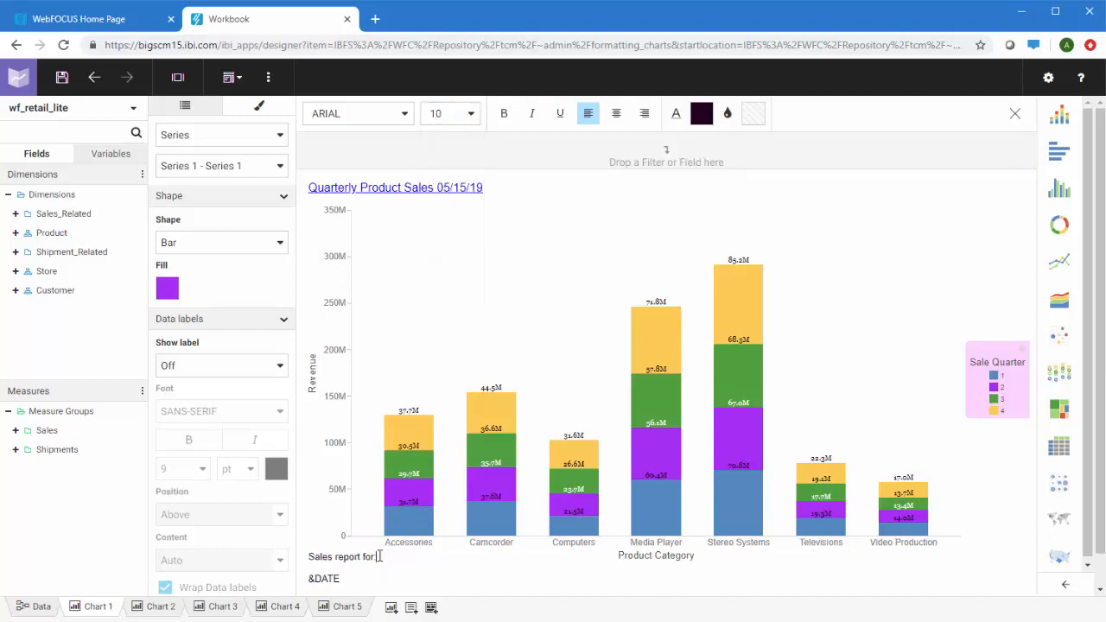
drag(380, 557, 292, 559)
click(531, 113)
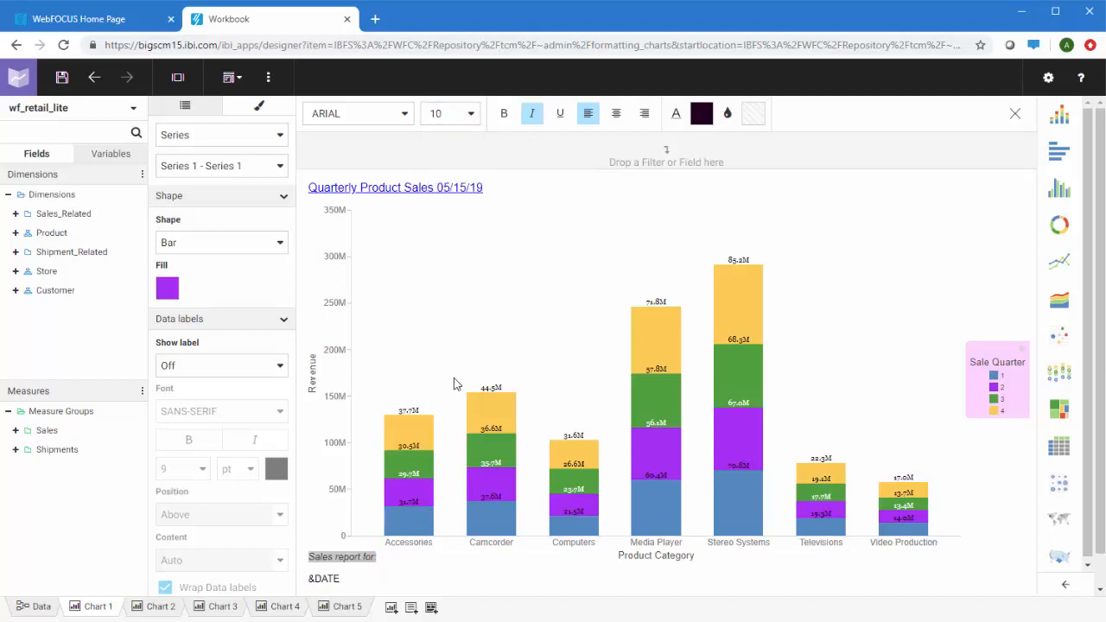
click(405, 568)
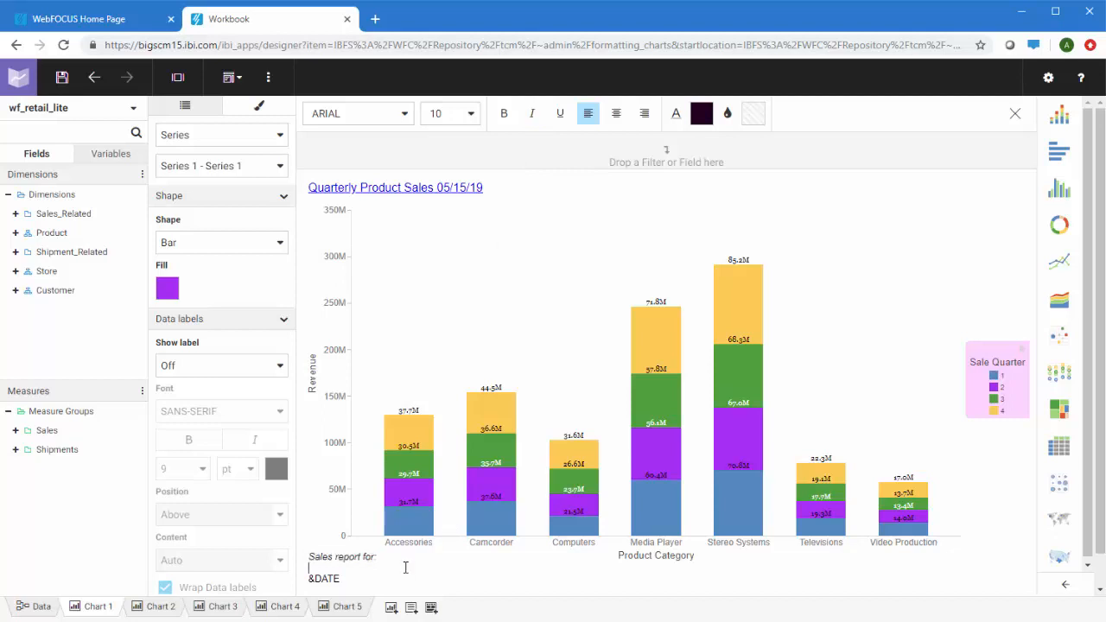
click(1017, 116)
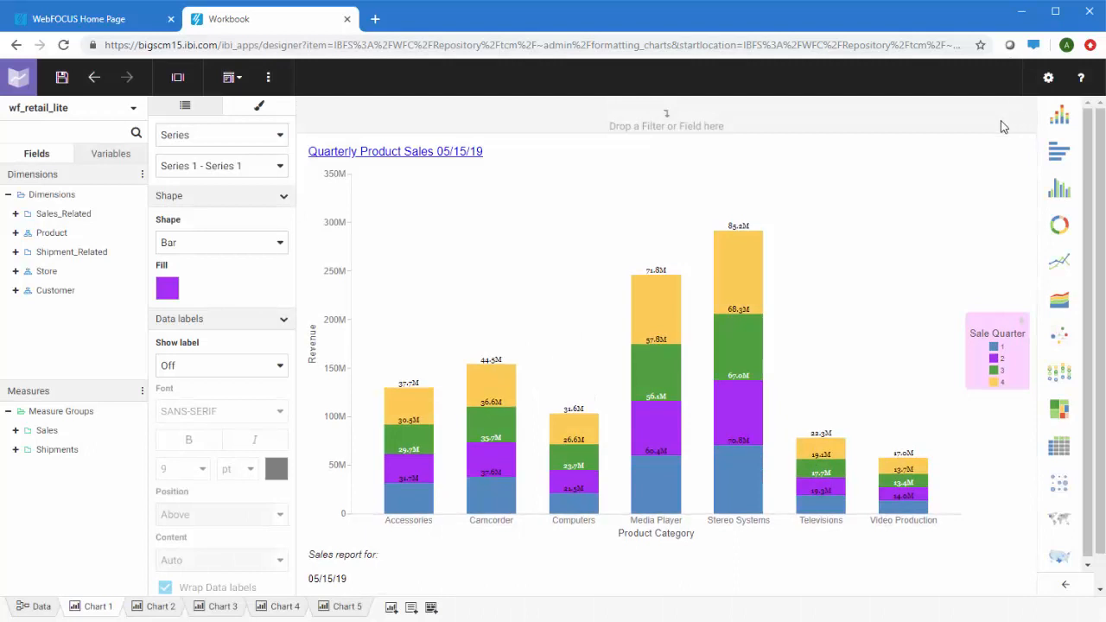
Apply the Midnight theme to the bubble chart in Chart 5 and give it a black background.
click(346, 608)
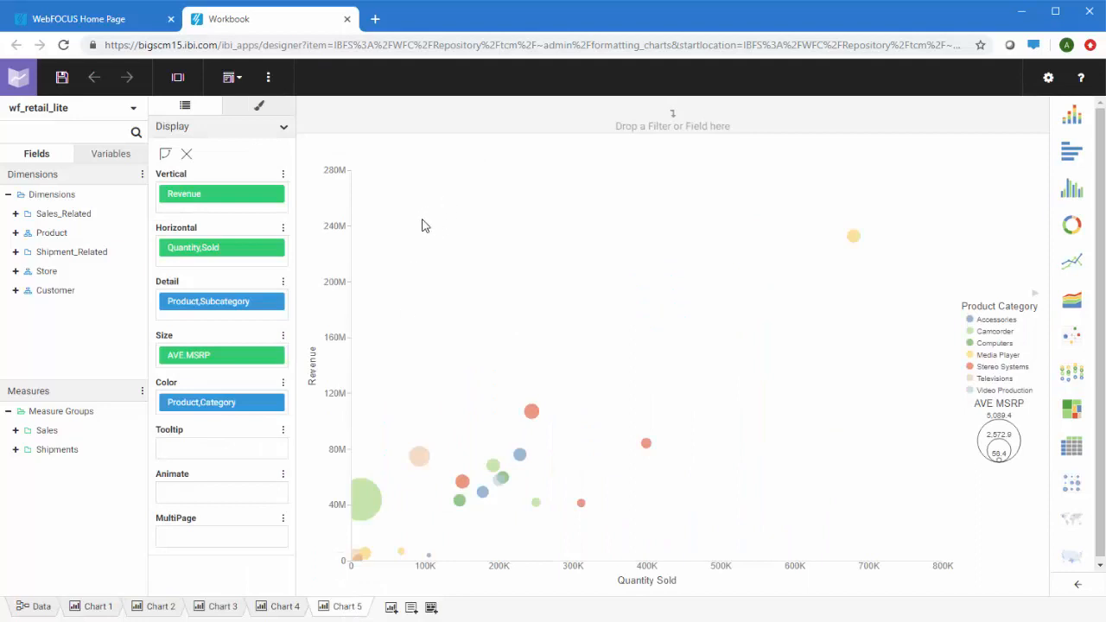
click(263, 108)
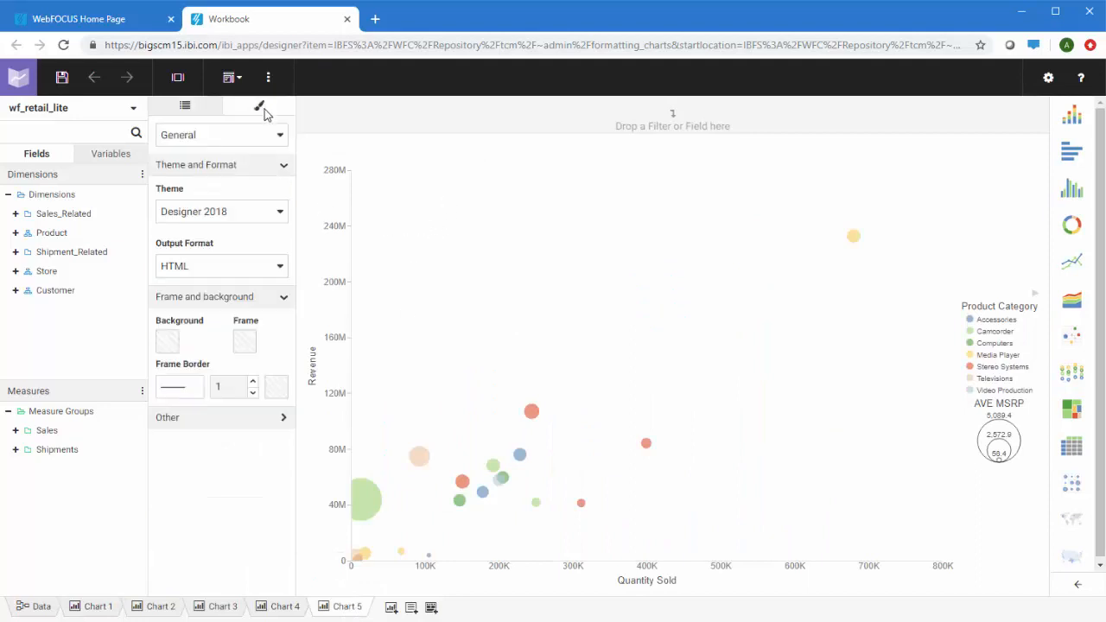
click(274, 214)
click(247, 284)
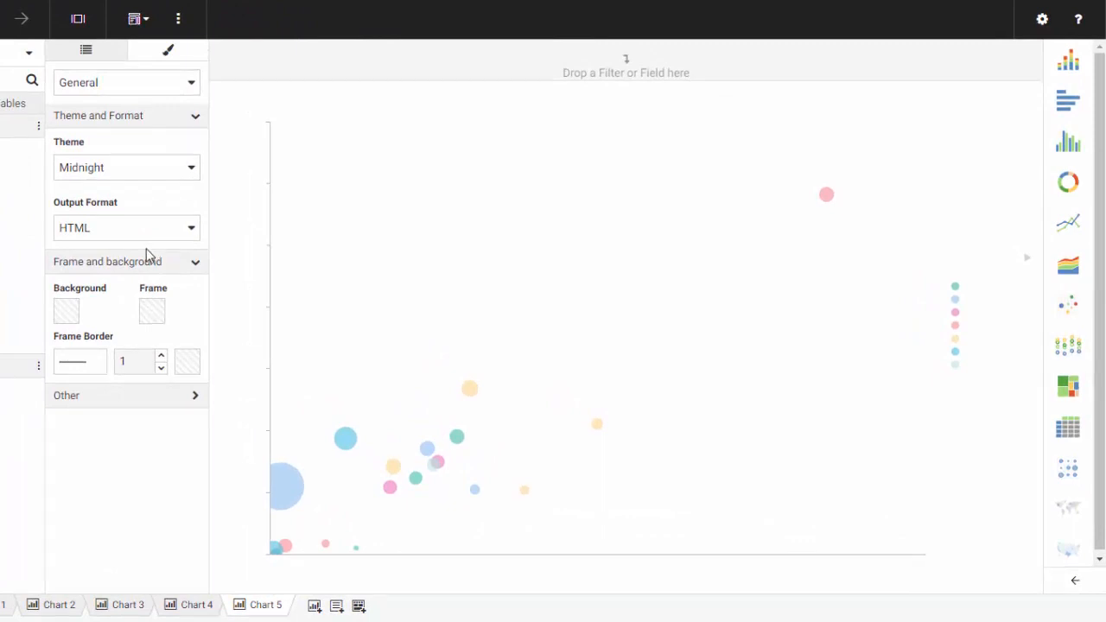
click(68, 313)
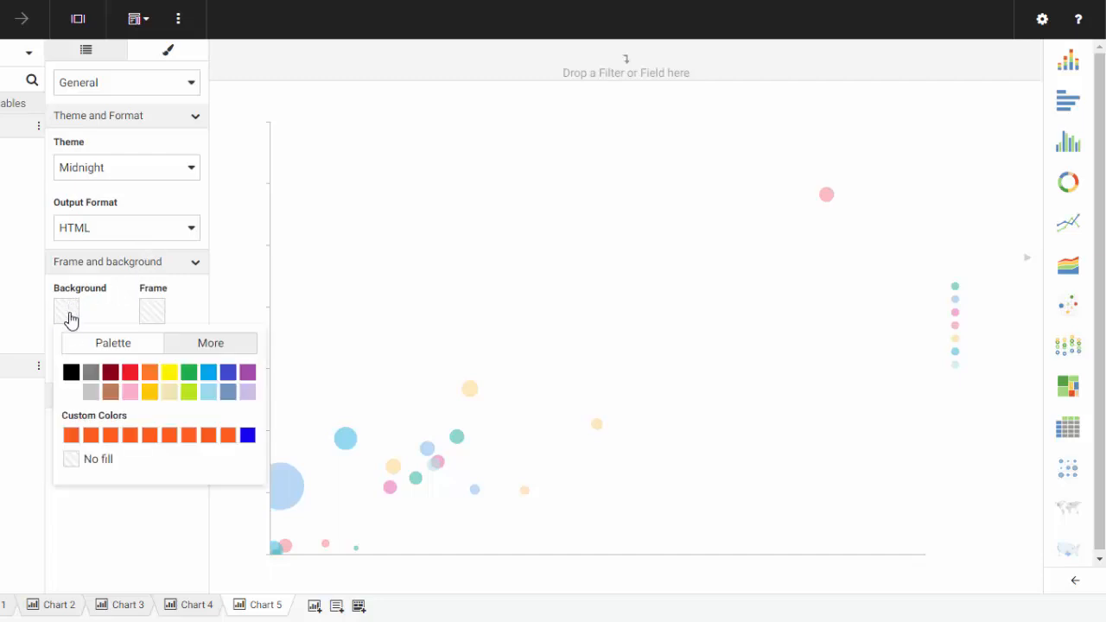
click(71, 372)
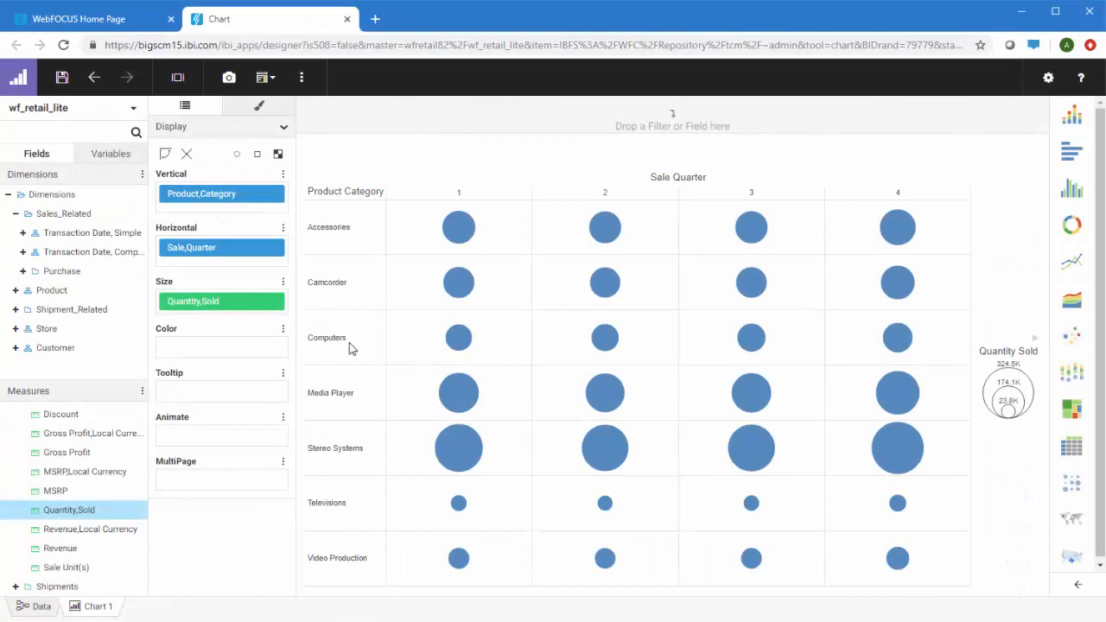
Color the matrix marker chart's bubbles by Revenue, using a continuous Red/Orange color range.
drag(52, 548, 213, 355)
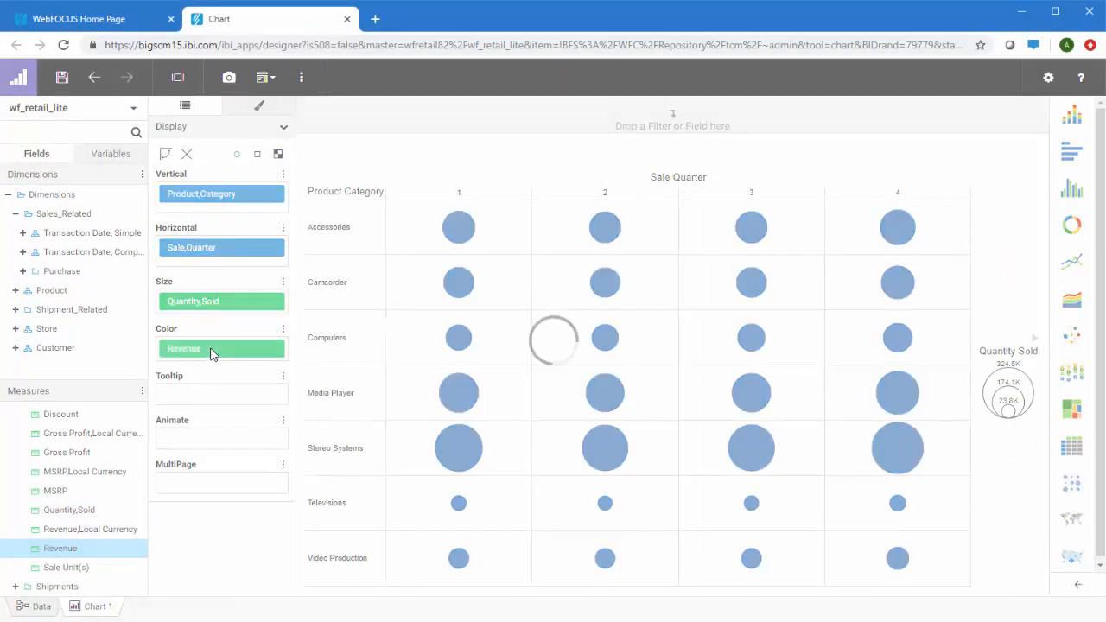
right_click(212, 350)
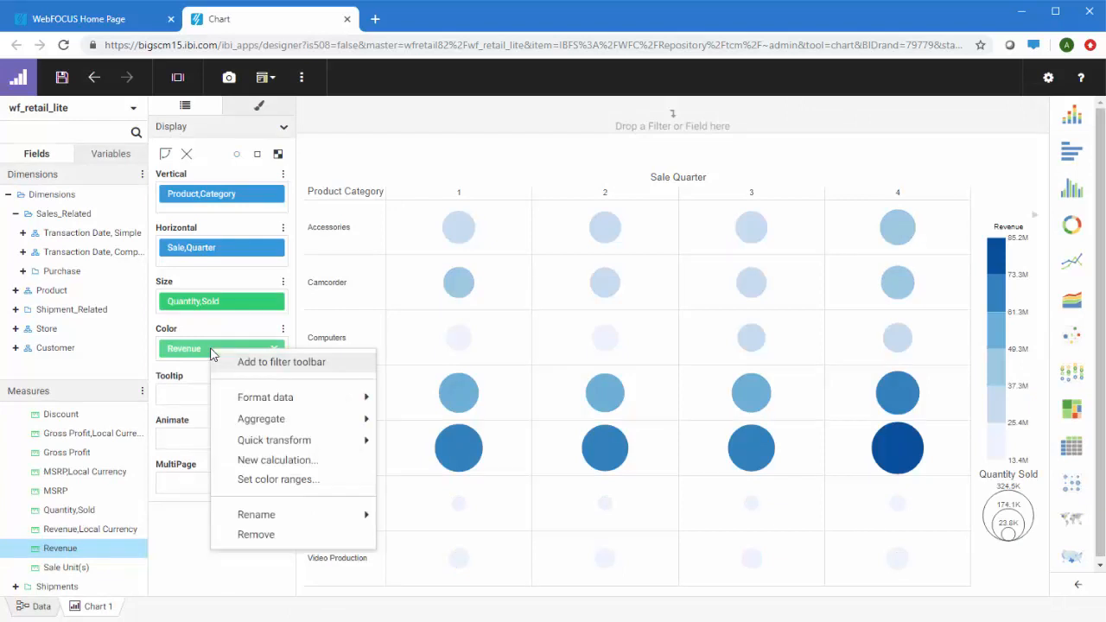
click(289, 489)
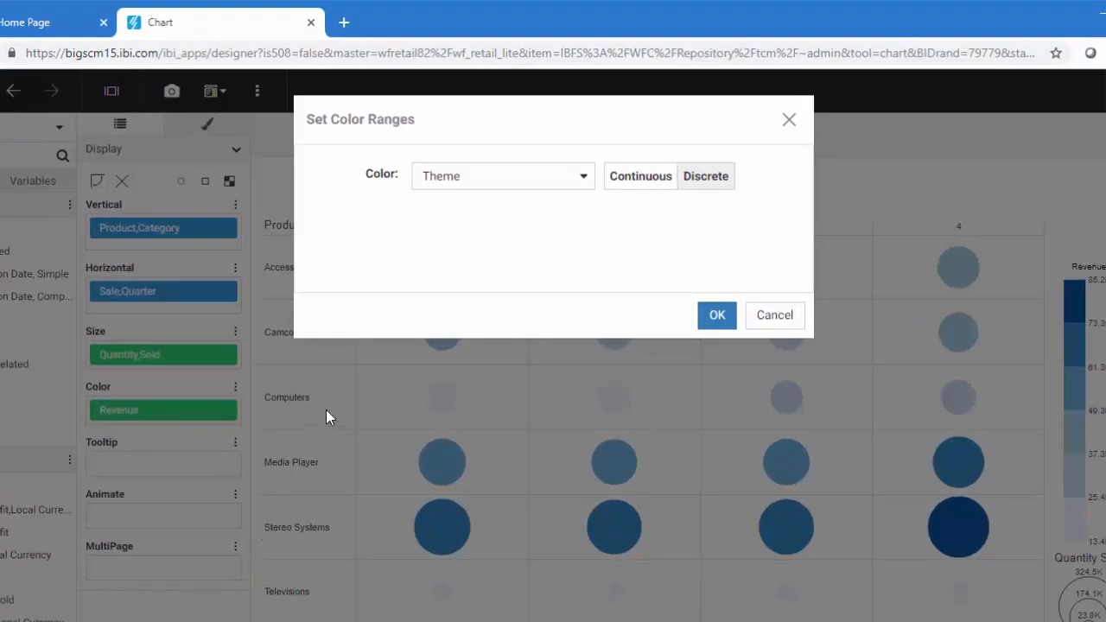
click(583, 178)
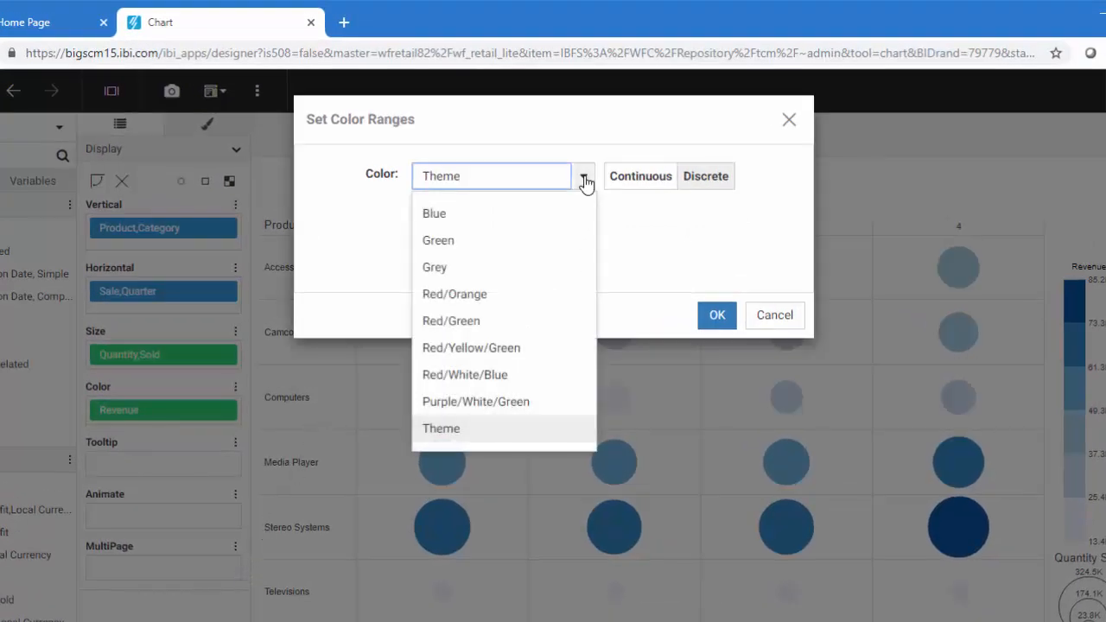
click(517, 294)
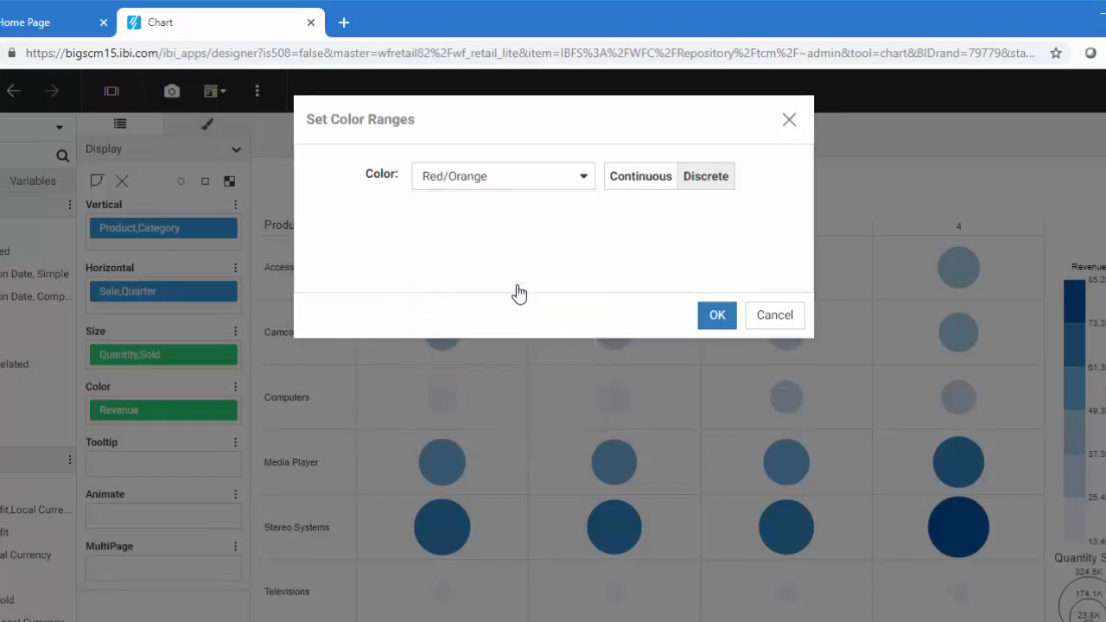
click(638, 177)
click(718, 317)
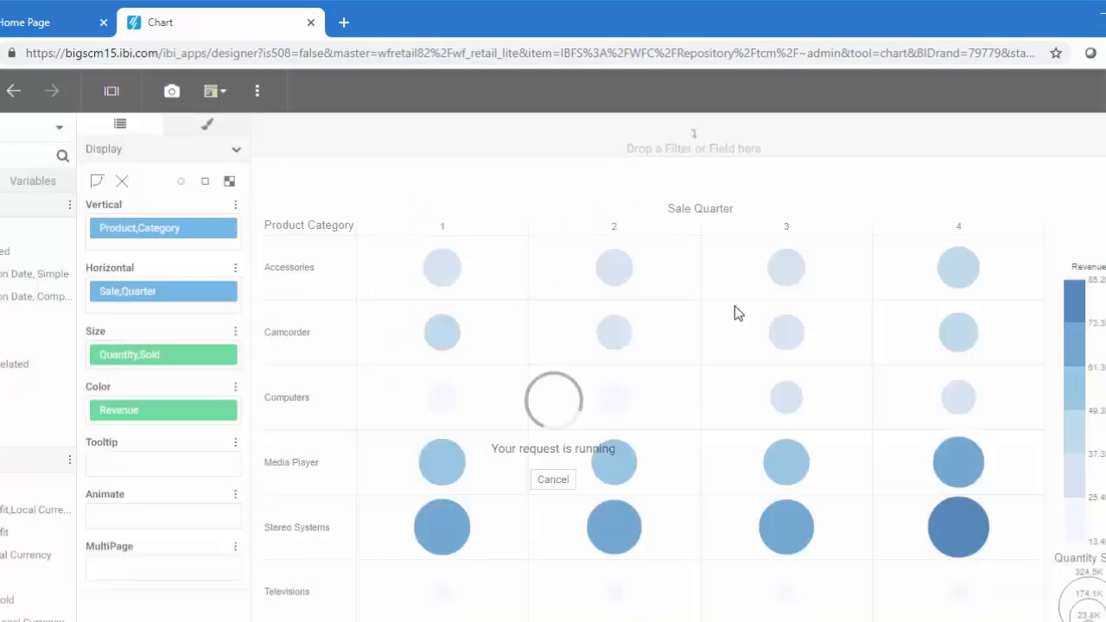